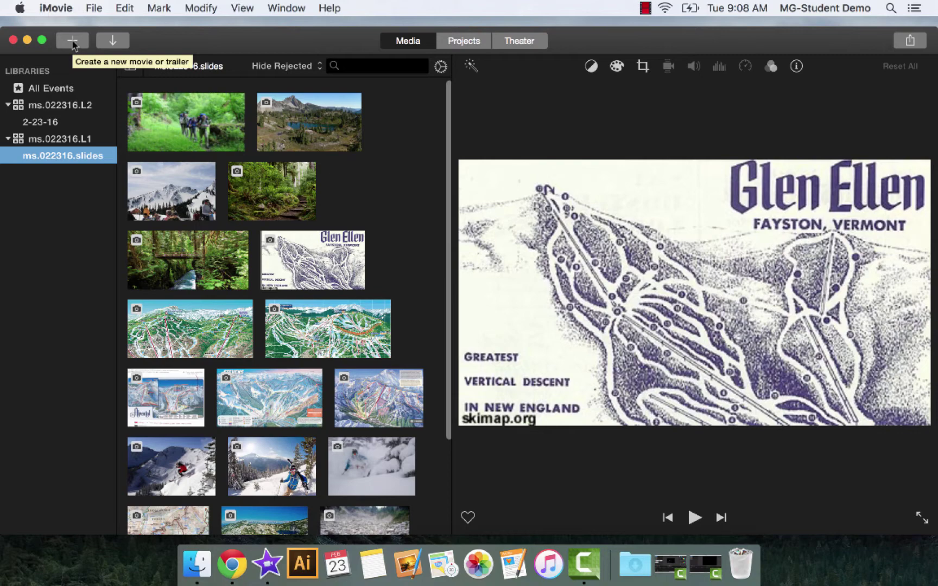
# Step: Create a new No Theme movie named ms.022316.slides in the ms.022316.L1 library
pyautogui.click(93, 9)
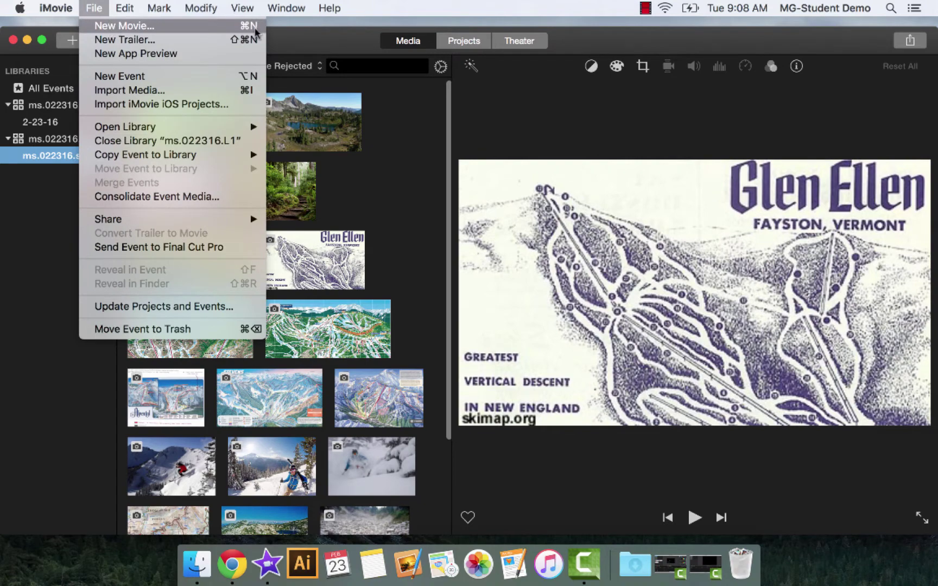
pyautogui.click(71, 59)
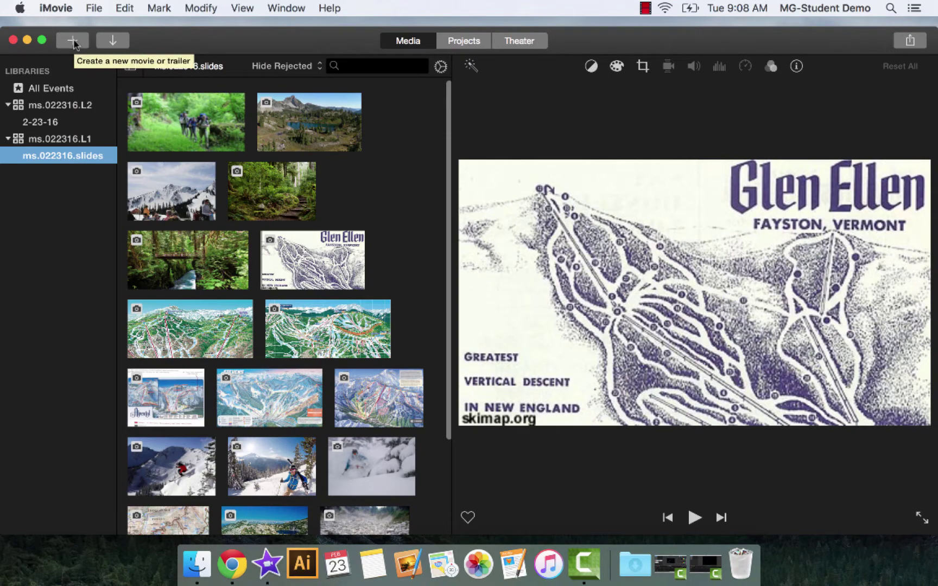
pyautogui.click(74, 40)
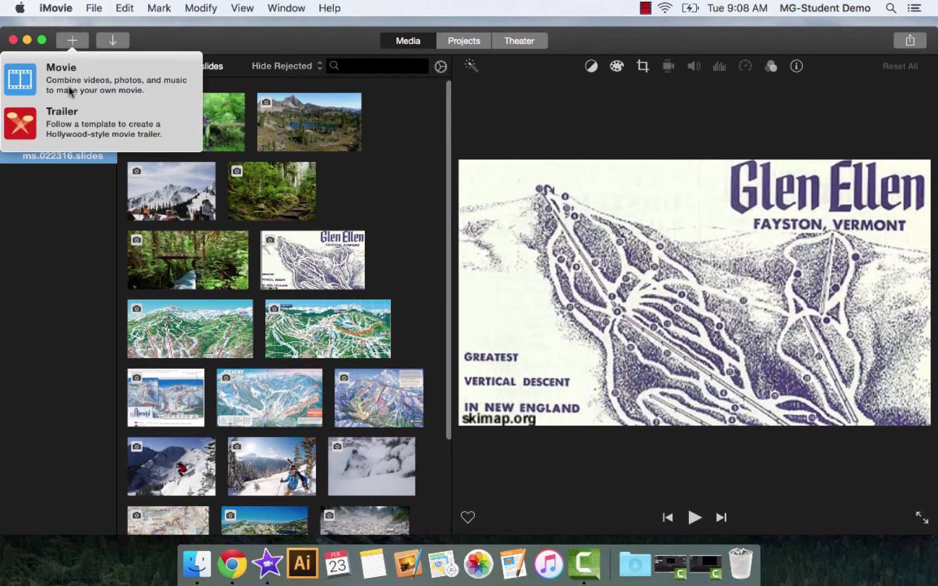
pyautogui.click(72, 82)
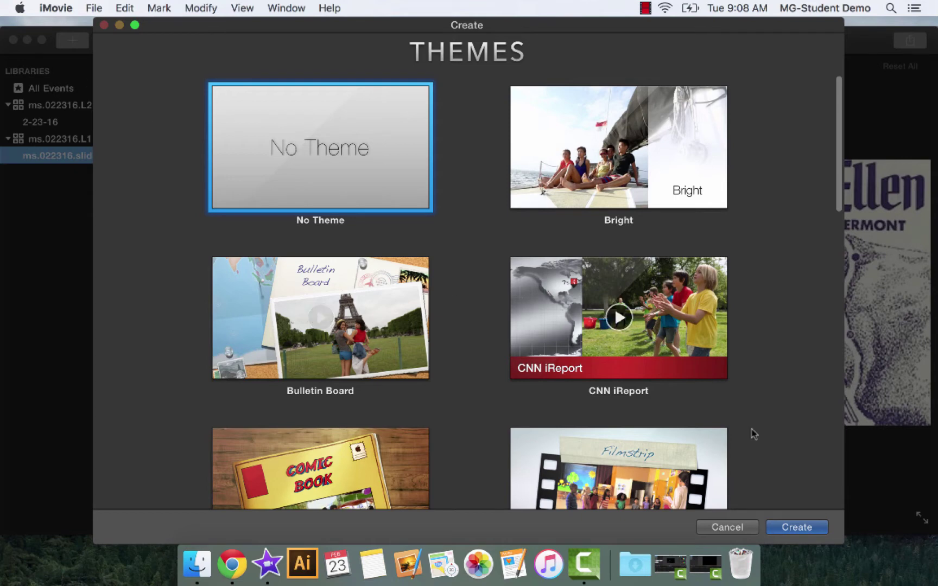
pyautogui.click(797, 527)
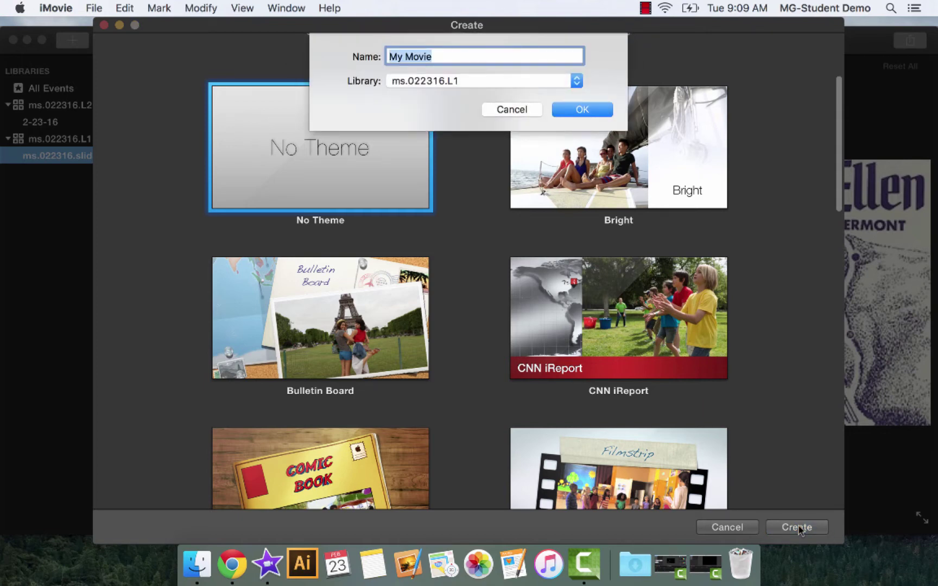
pyautogui.write('ms')
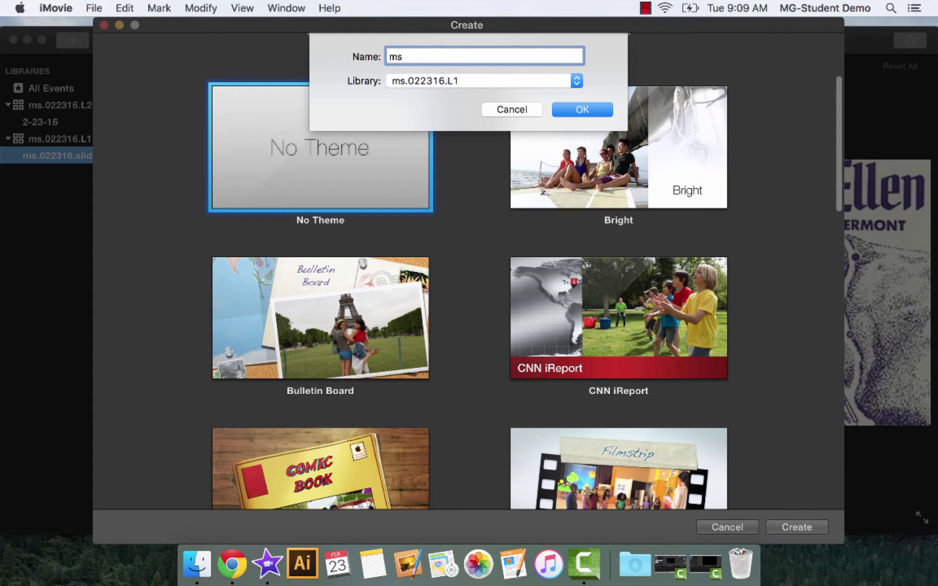
pyautogui.write('.022316.slides')
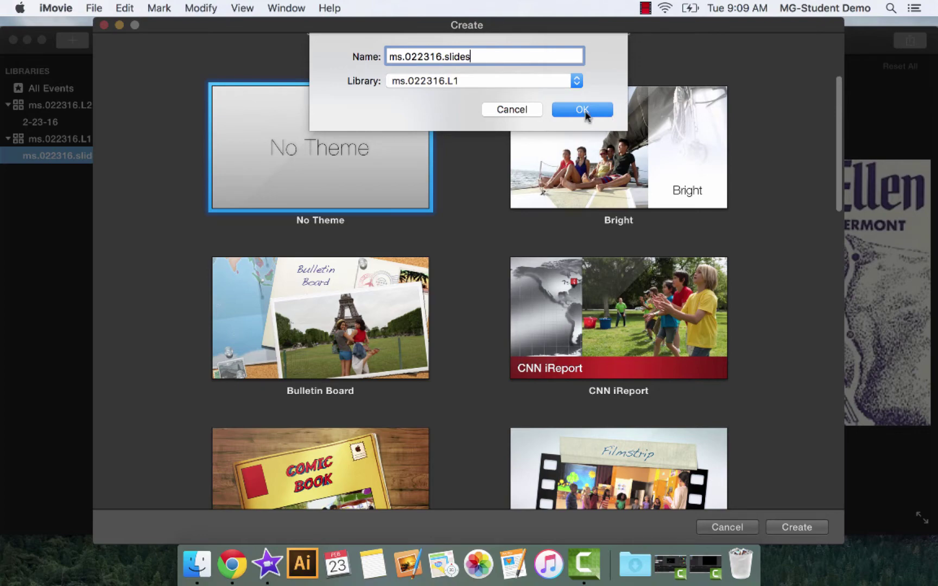
pyautogui.click(583, 110)
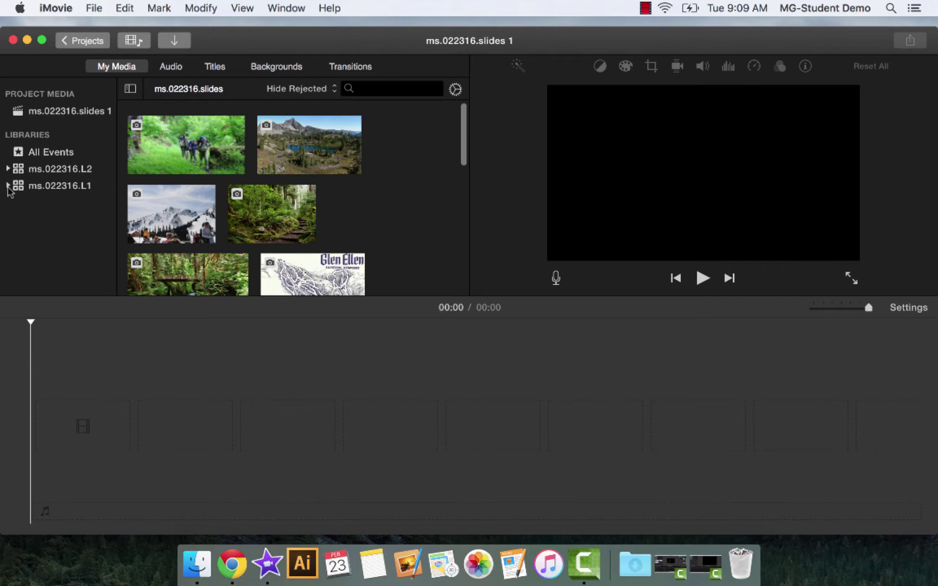
# Step: Open the ms.022316.slides event in the ms.022316.L1 library and collapse the ms.022316.L2 library
pyautogui.click(46, 114)
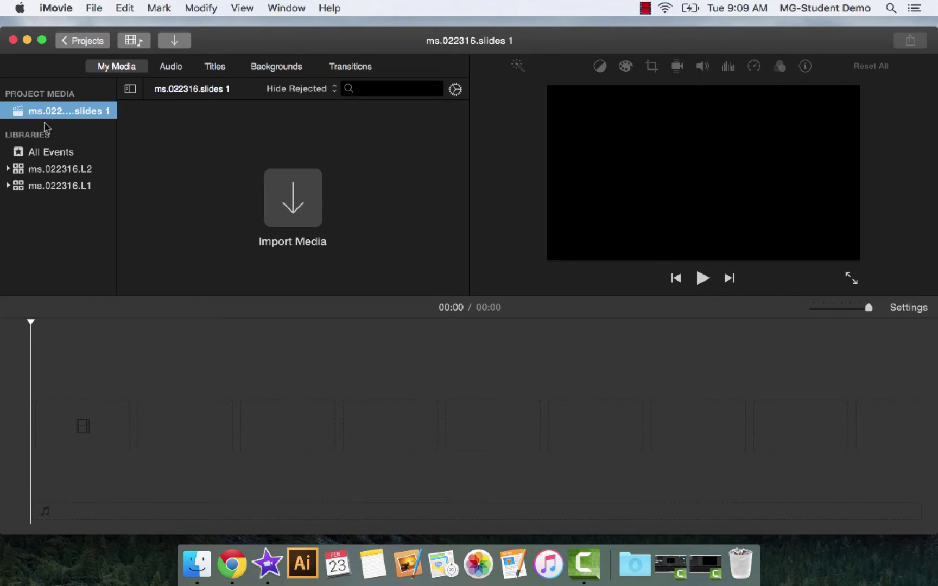
pyautogui.click(7, 169)
pyautogui.click(8, 203)
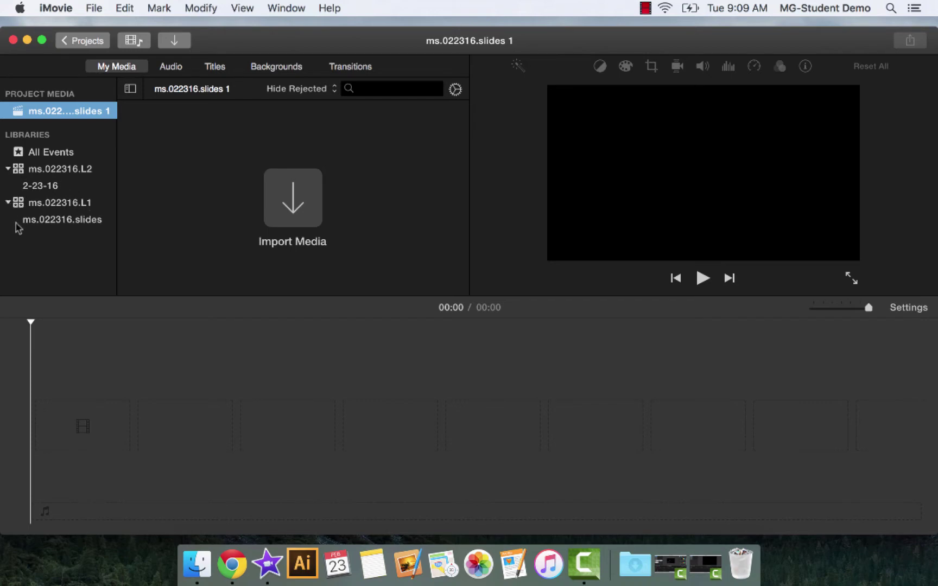
pyautogui.click(34, 221)
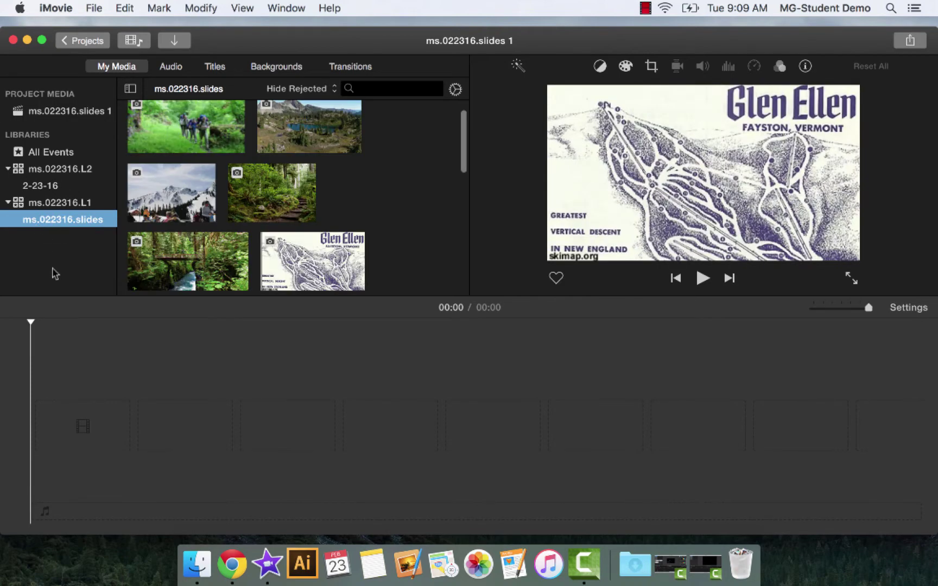
pyautogui.click(7, 169)
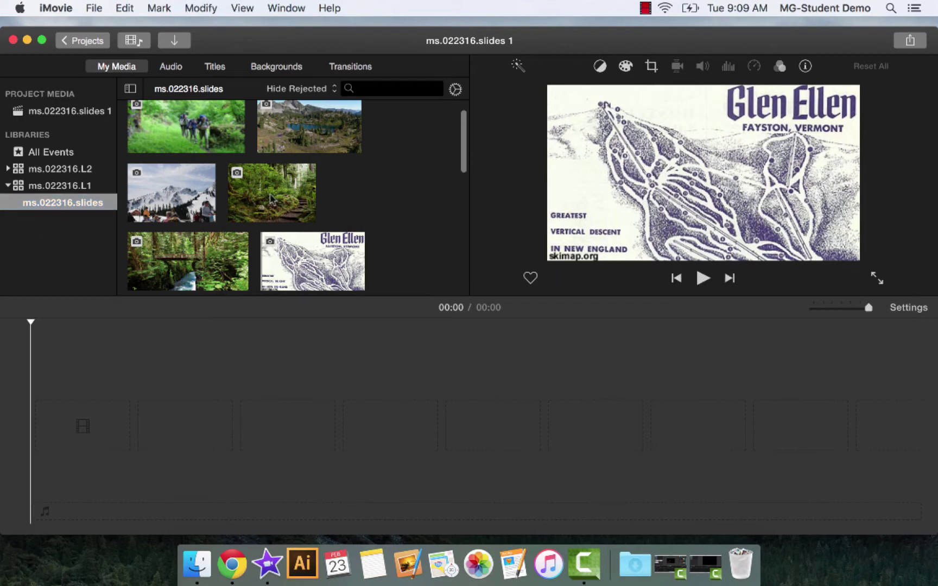
# Step: Add the hikers photo to the timeline, followed by the mountain lake photo
pyautogui.click(208, 133)
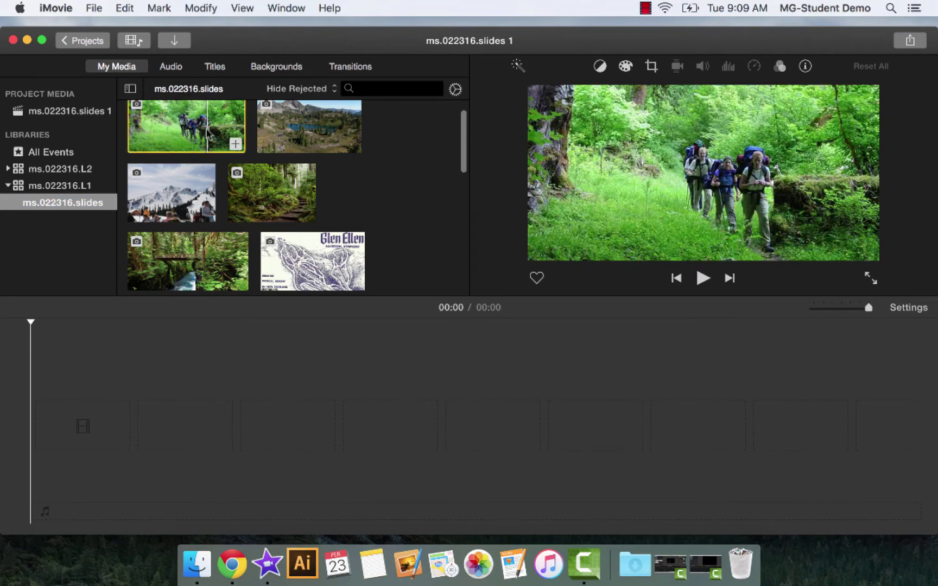
pyautogui.click(236, 144)
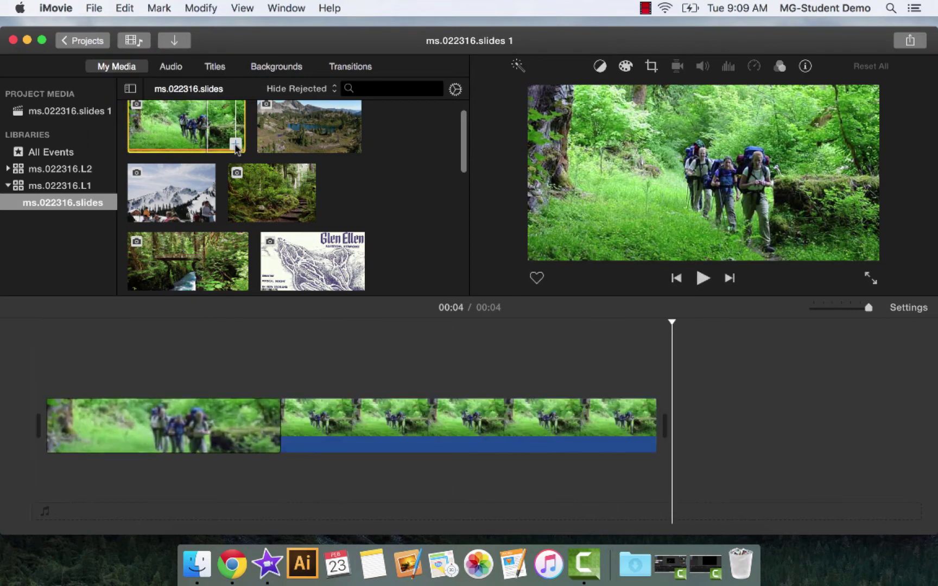
pyautogui.click(304, 122)
pyautogui.moveTo(299, 121); pyautogui.dragTo(667, 427)
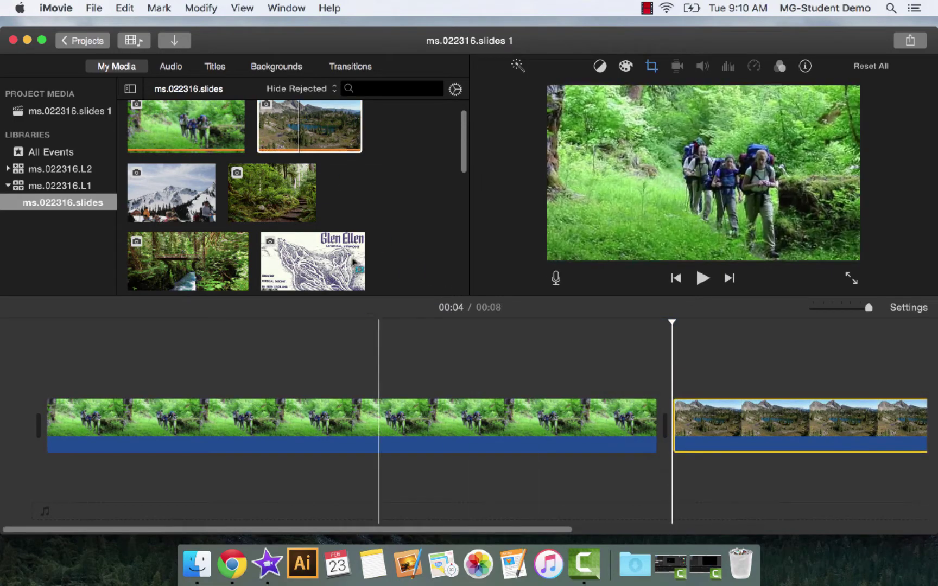
# Step: Add all remaining event photos, from the snowy mountain to the waterfall, to the end of the timeline
pyautogui.click(180, 195)
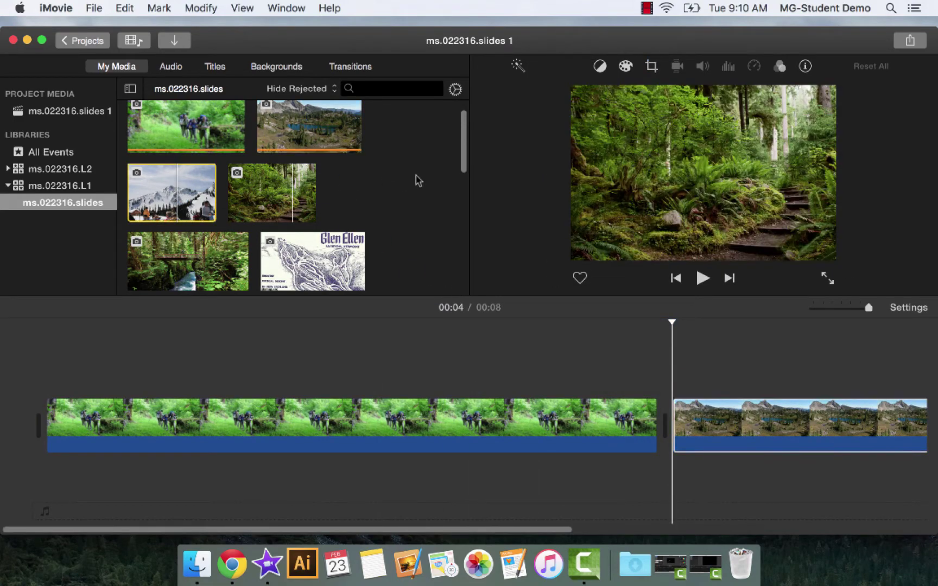
pyautogui.scroll(-5, 418, 182)
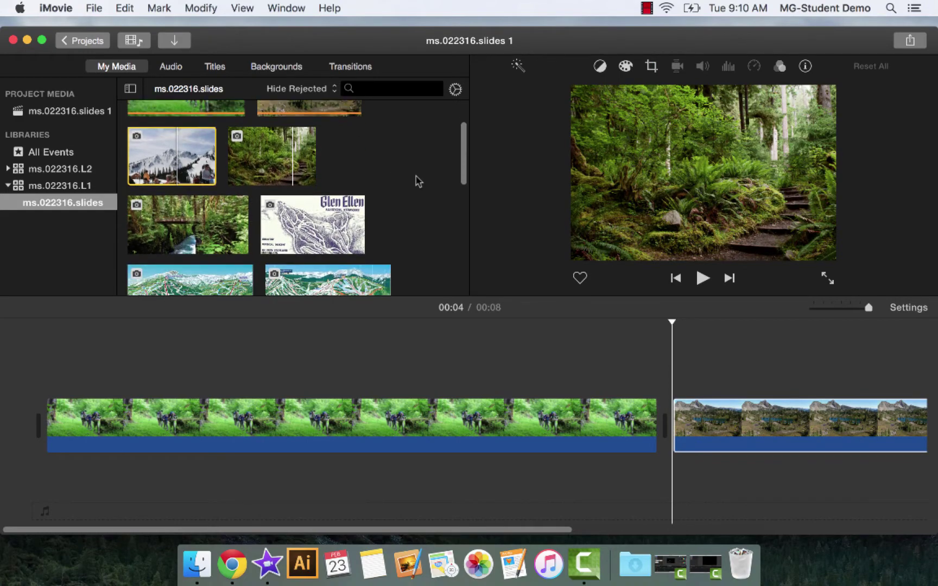
pyautogui.scroll(-5, 417, 181)
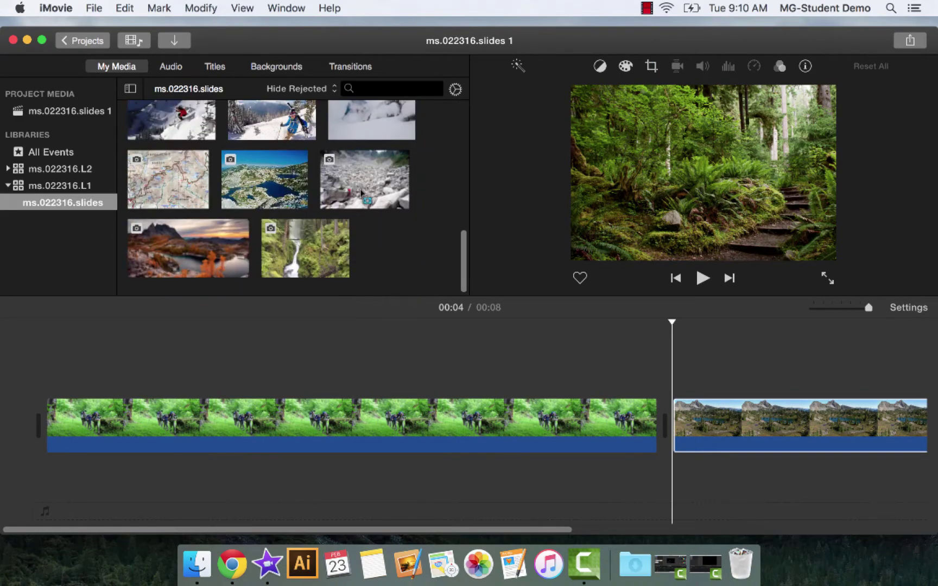
pyautogui.press('super+a')
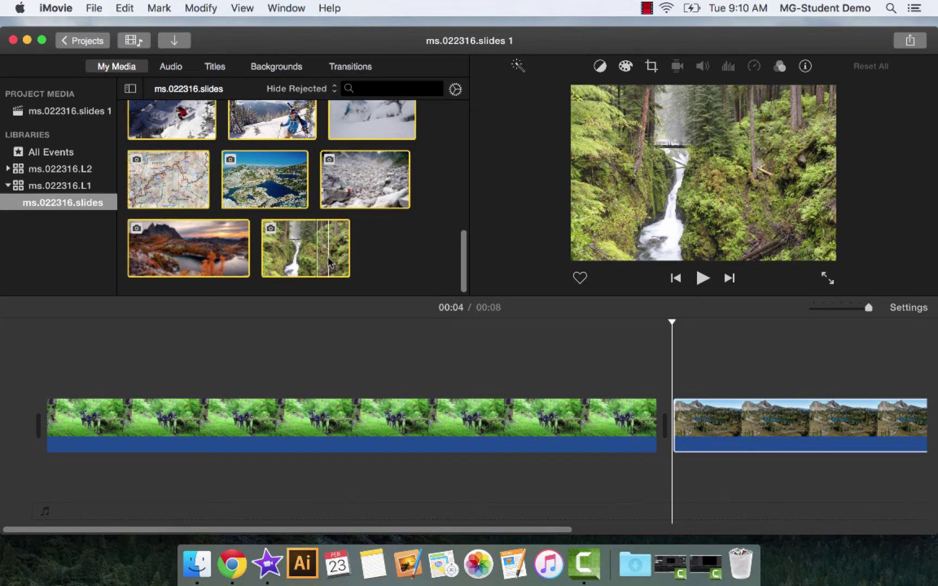
pyautogui.click(339, 269)
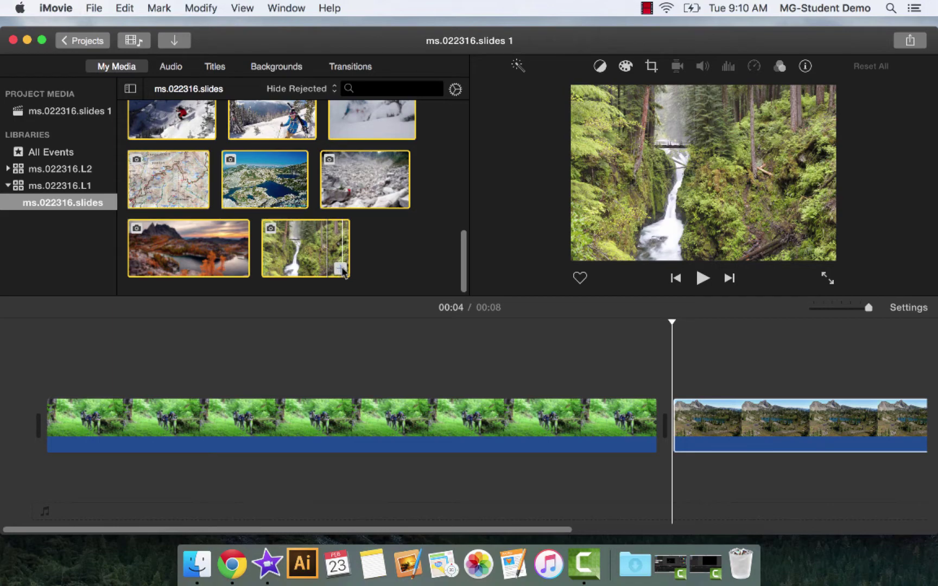
pyautogui.click(530, 337)
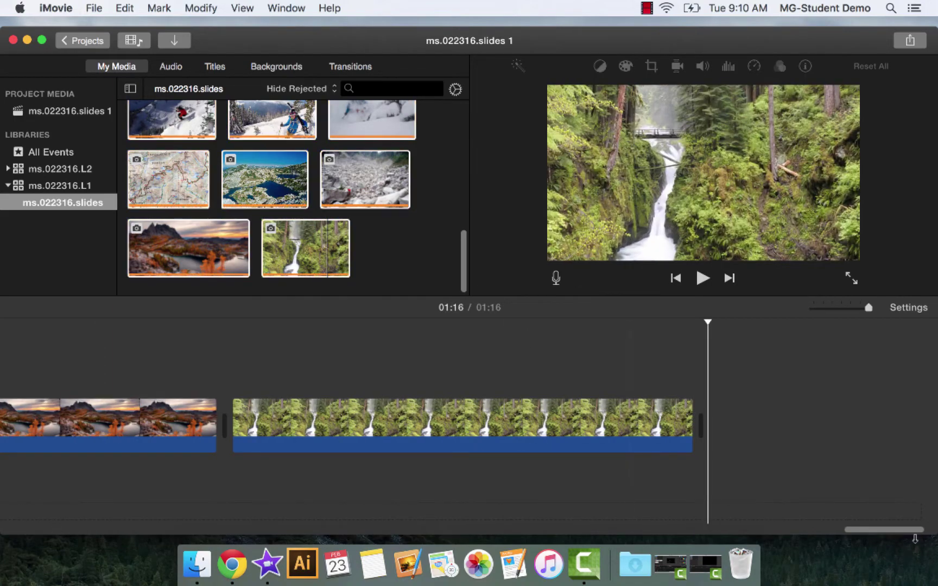
# Step: Set the duration of all photos in the timeline to 2 seconds and play back part of the slideshow
pyautogui.moveTo(884, 536); pyautogui.dragTo(7, 505)
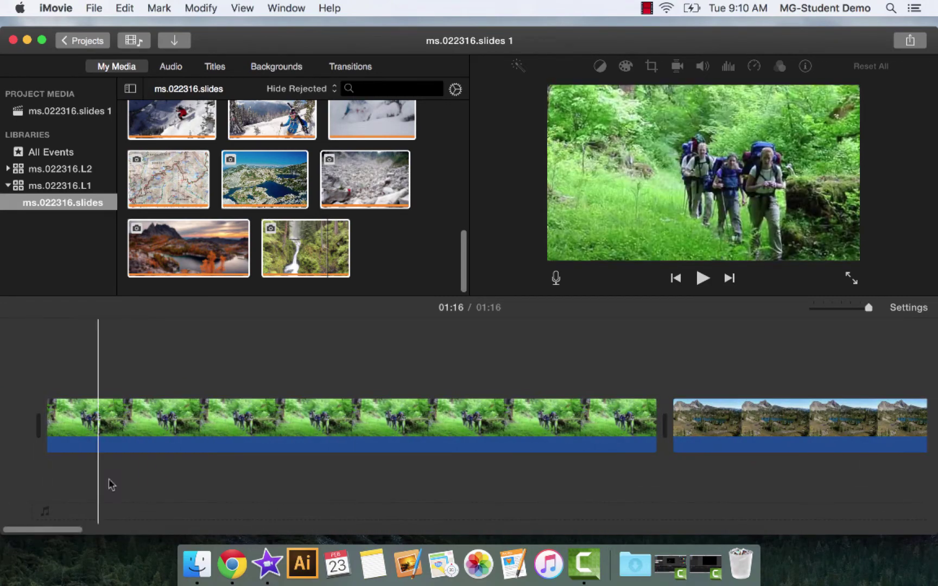
pyautogui.click(293, 432)
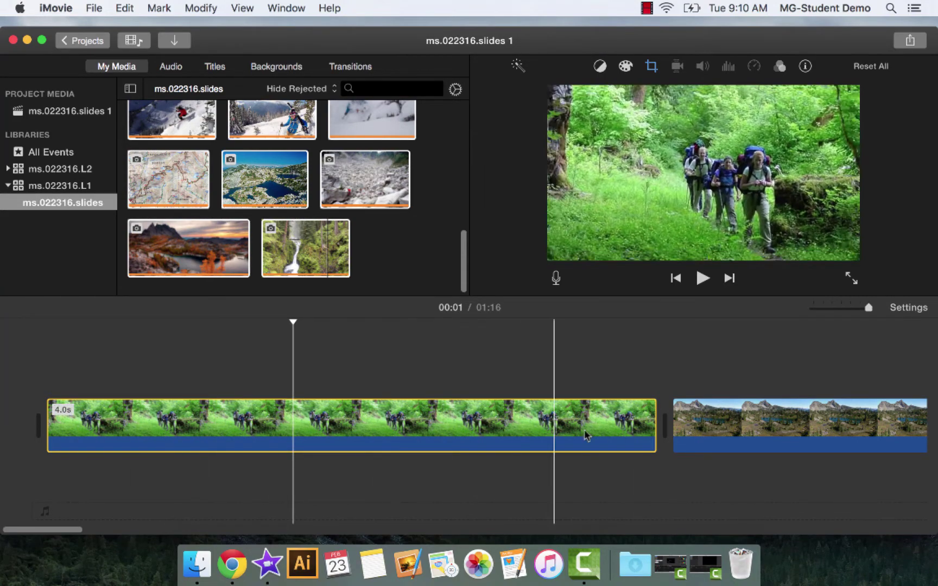
pyautogui.click(776, 424)
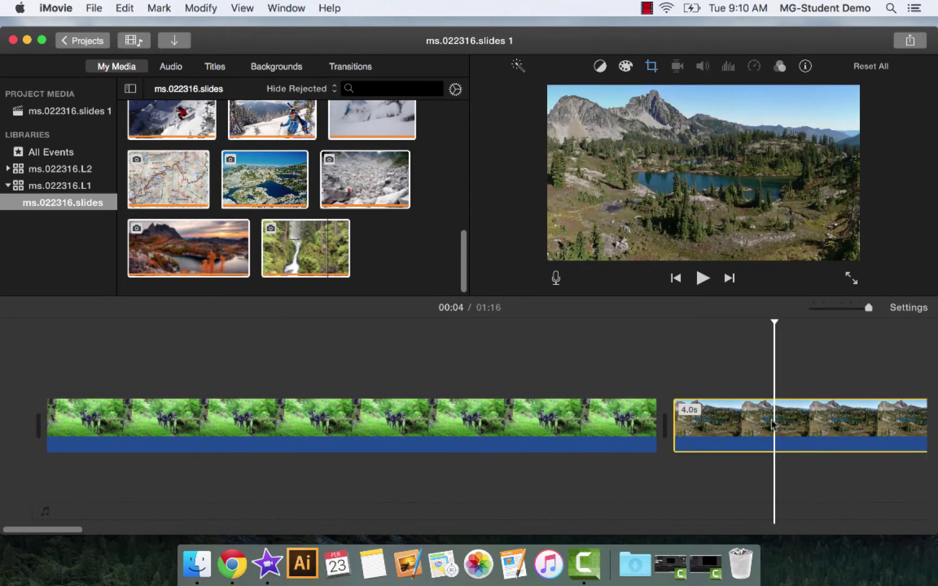
pyautogui.click(389, 423)
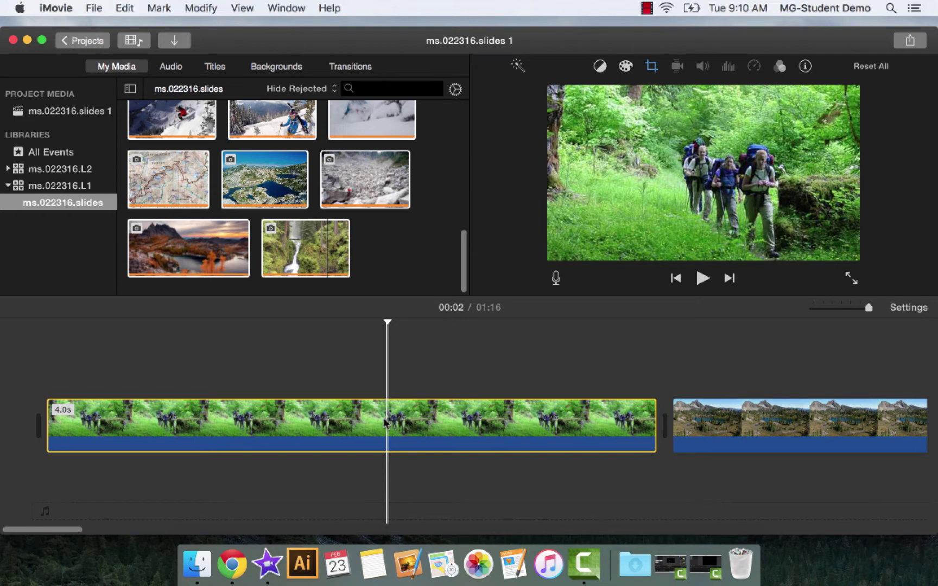
pyautogui.press('super+a')
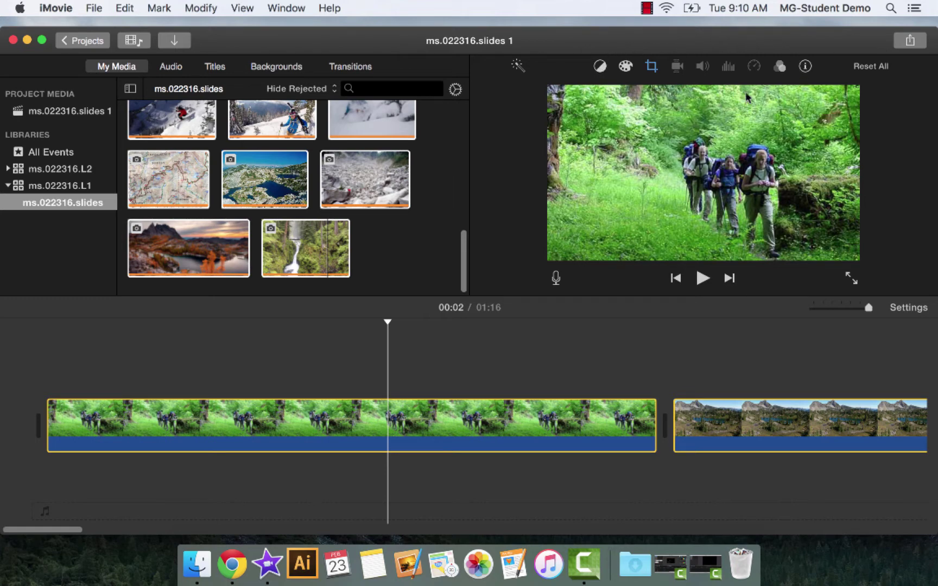
pyautogui.click(805, 67)
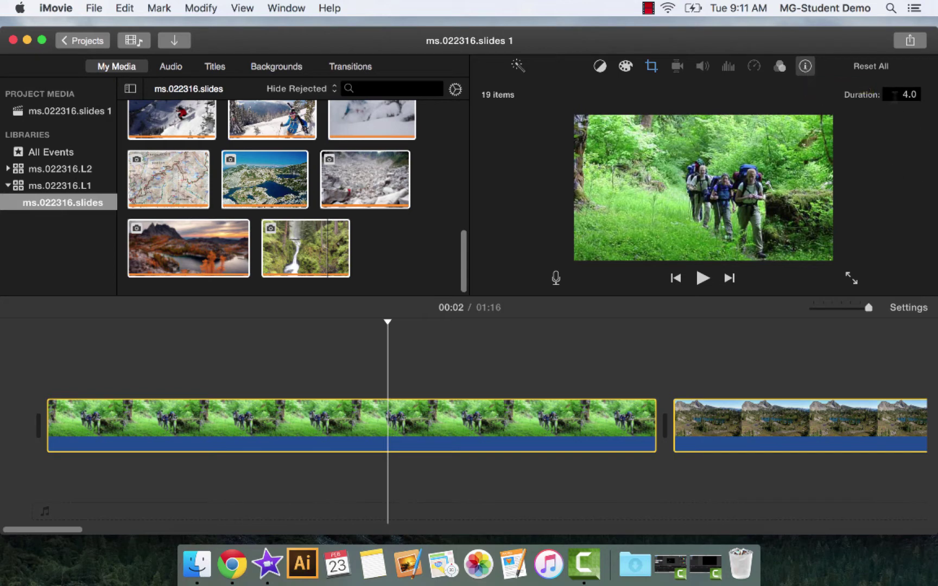
pyautogui.click(901, 94)
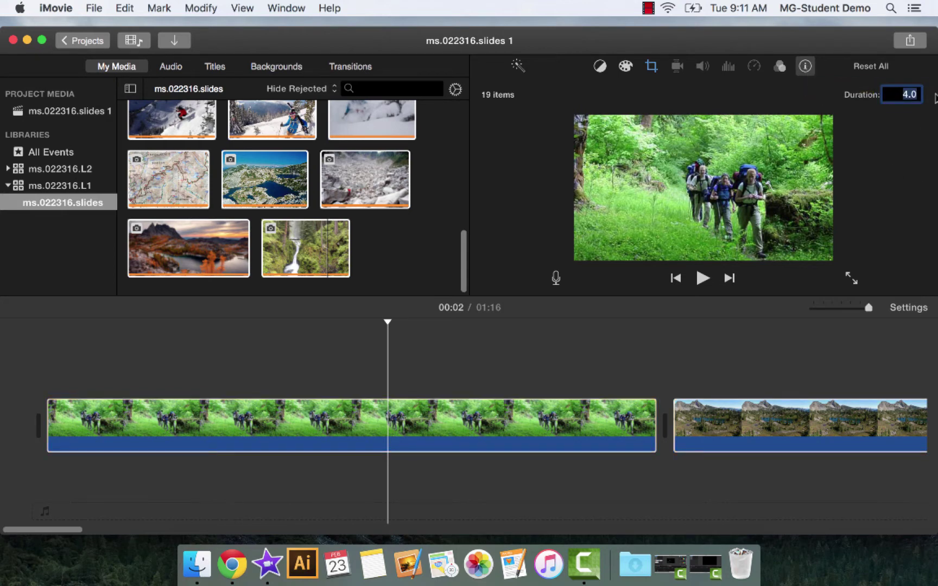
pyautogui.write('2')
pyautogui.press('Return')
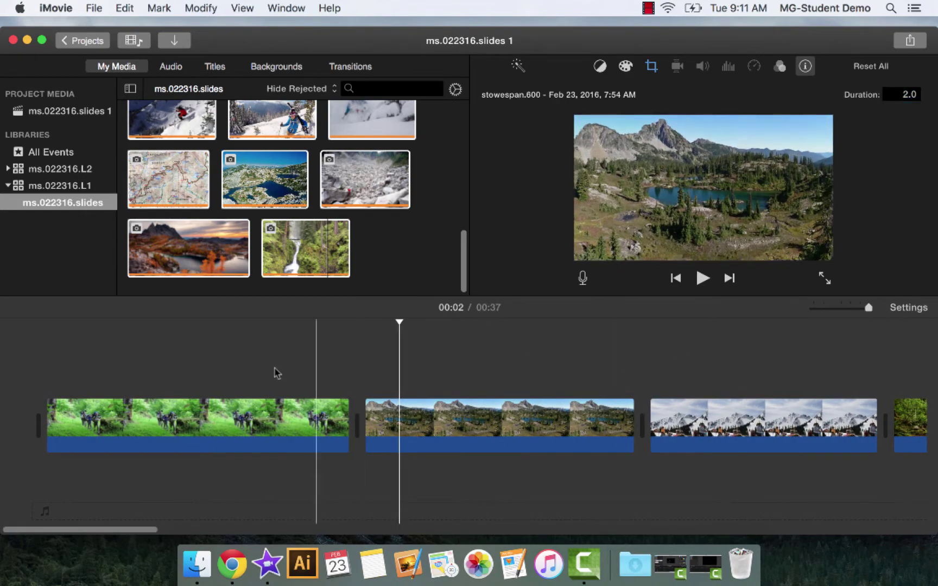
pyautogui.press('space')
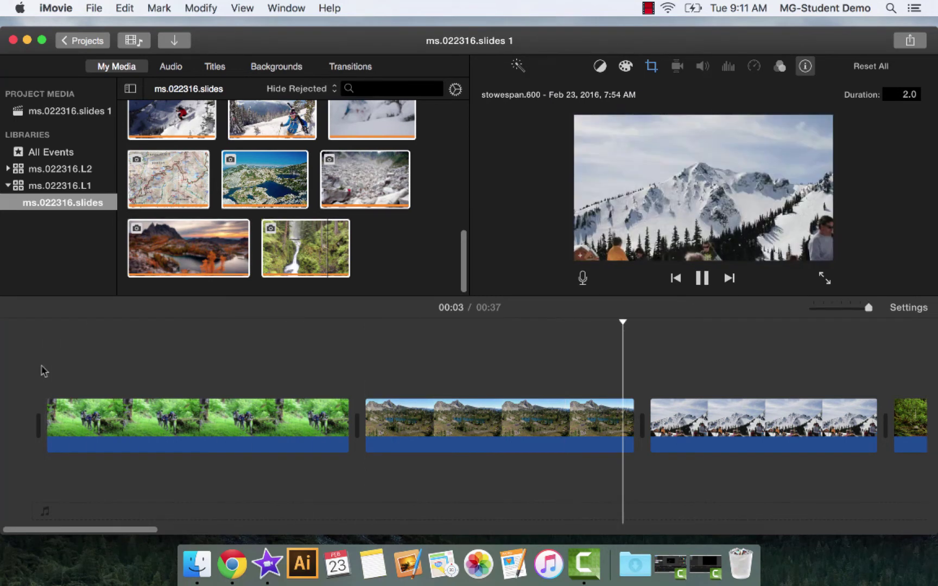
pyautogui.press('space')
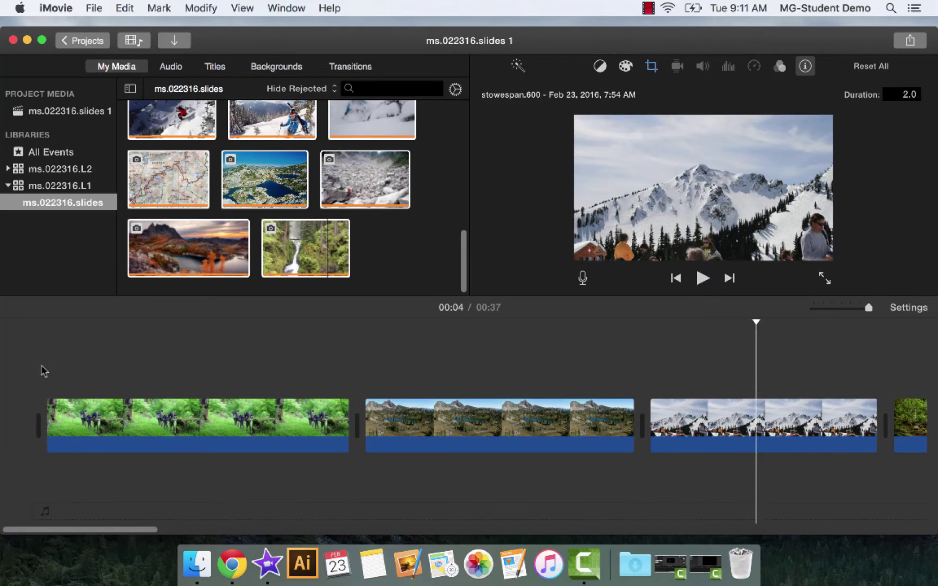
# Step: Set the crop style of all timeline photos to Crop to Fill and tighten the hikers photo's crop frame from its upper-left corner
pyautogui.click(651, 67)
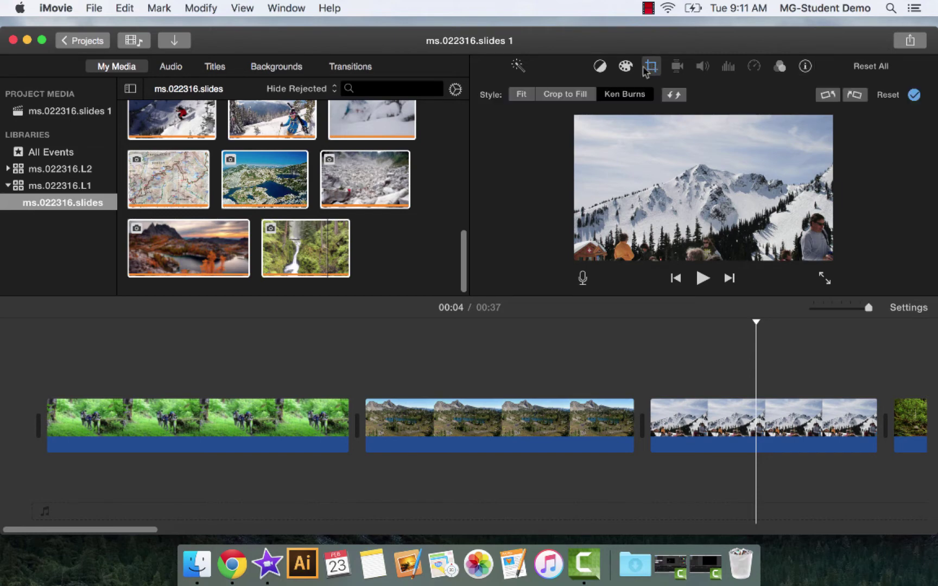
pyautogui.click(561, 96)
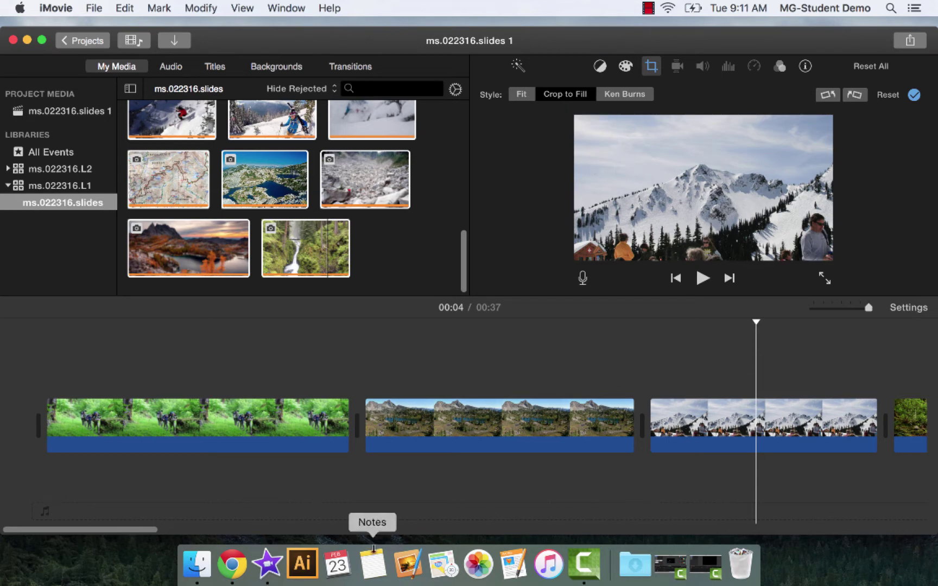
pyautogui.click(269, 418)
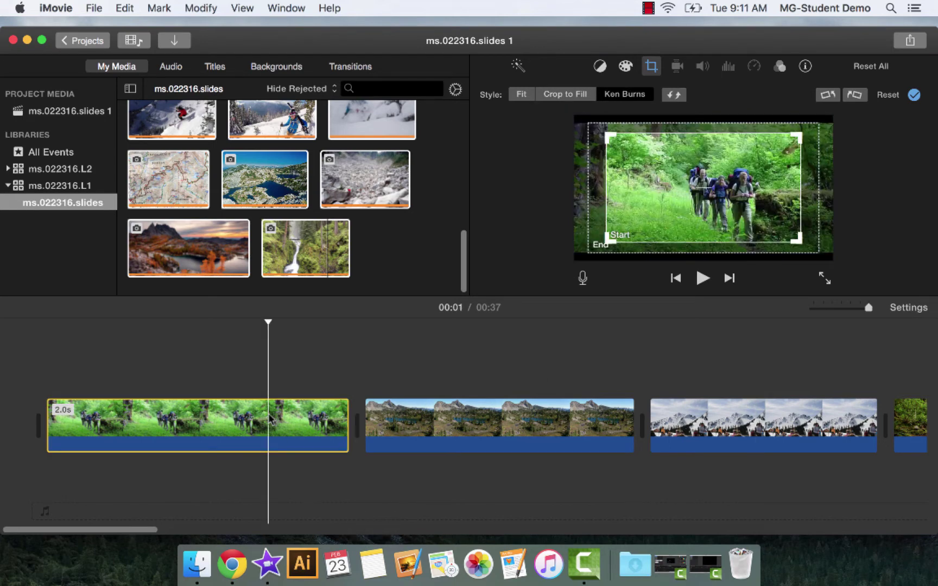
pyautogui.press('super+a')
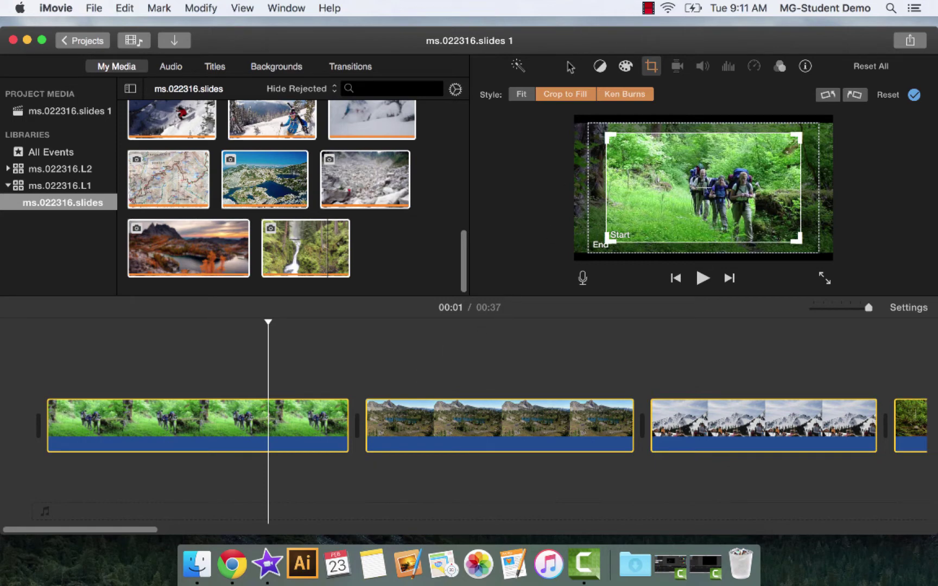
pyautogui.click(569, 95)
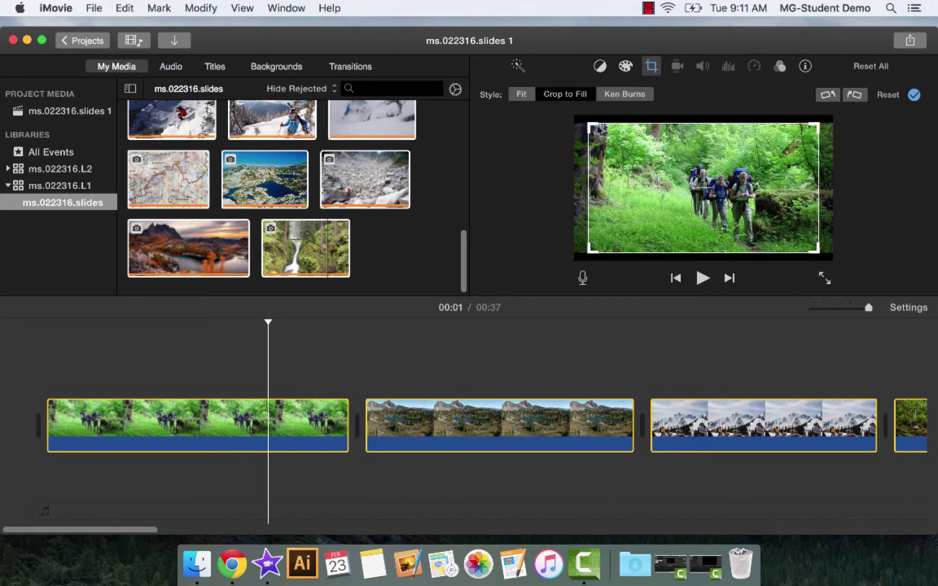
pyautogui.moveTo(589, 123); pyautogui.dragTo(612, 140)
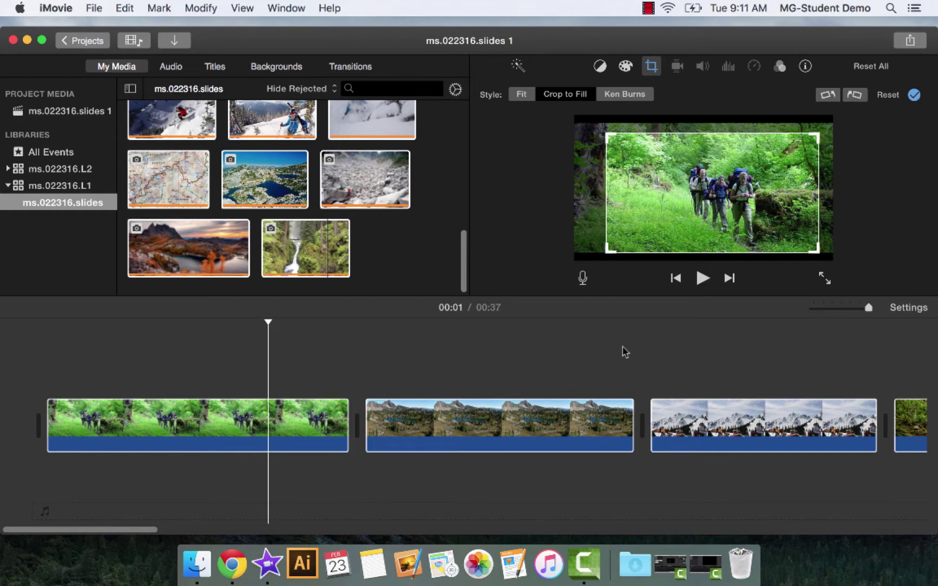
pyautogui.press('Return')
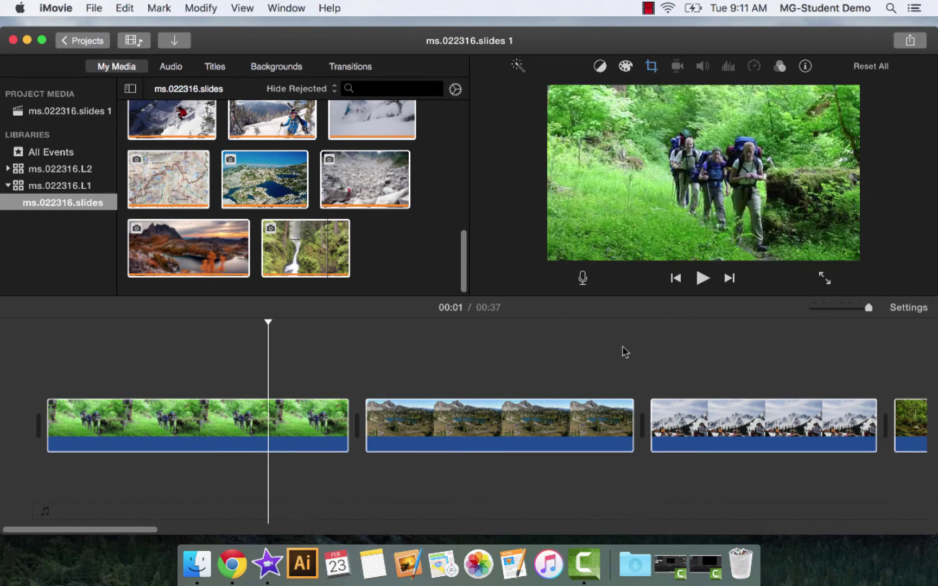
# Step: Play back the slideshow with all timeline photos selected and set their crop style to Ken Burns
pyautogui.press('super+a')
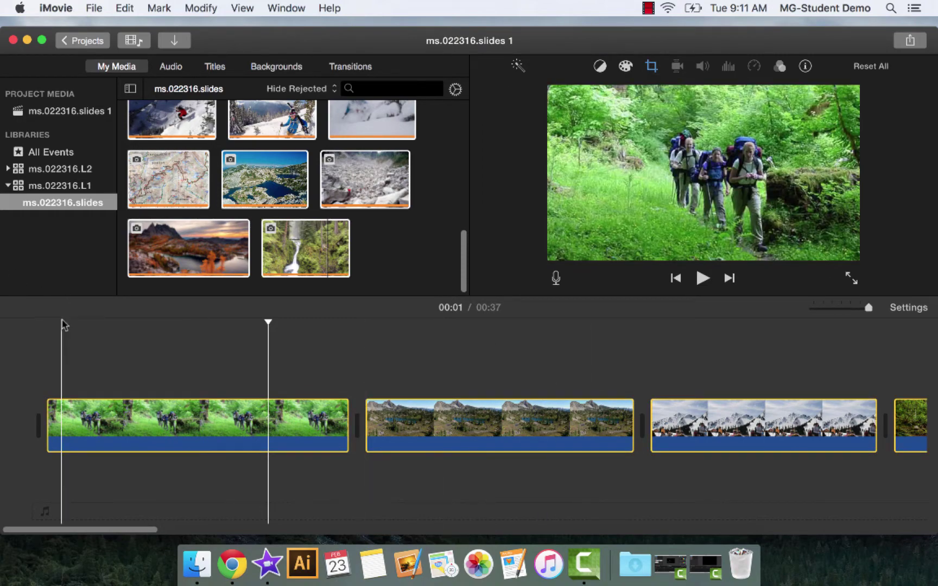
pyautogui.press('space')
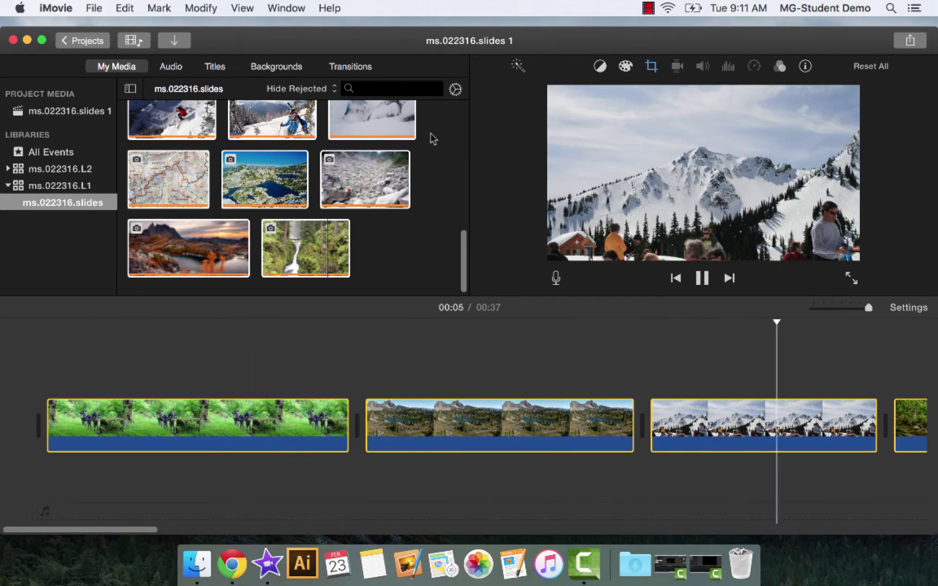
pyautogui.click(651, 68)
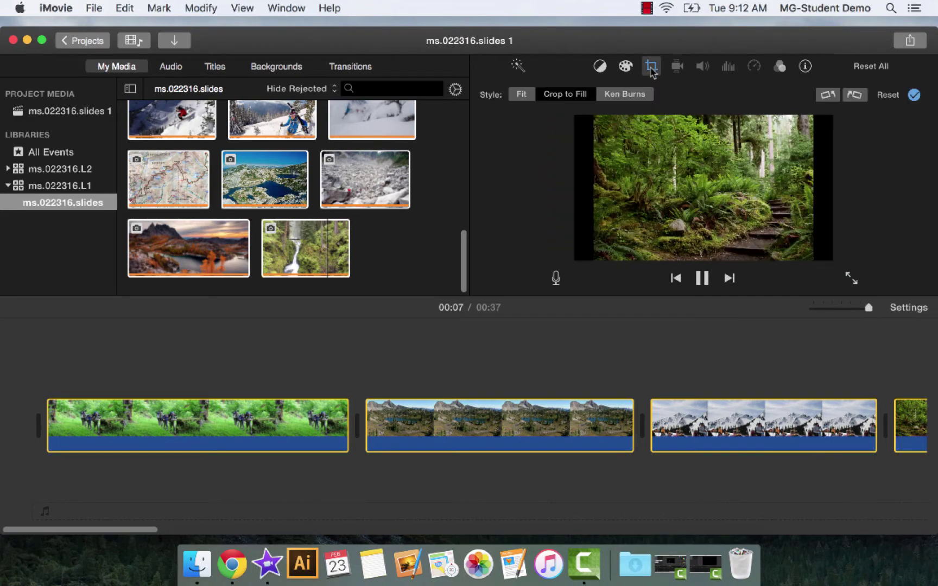
pyautogui.click(626, 95)
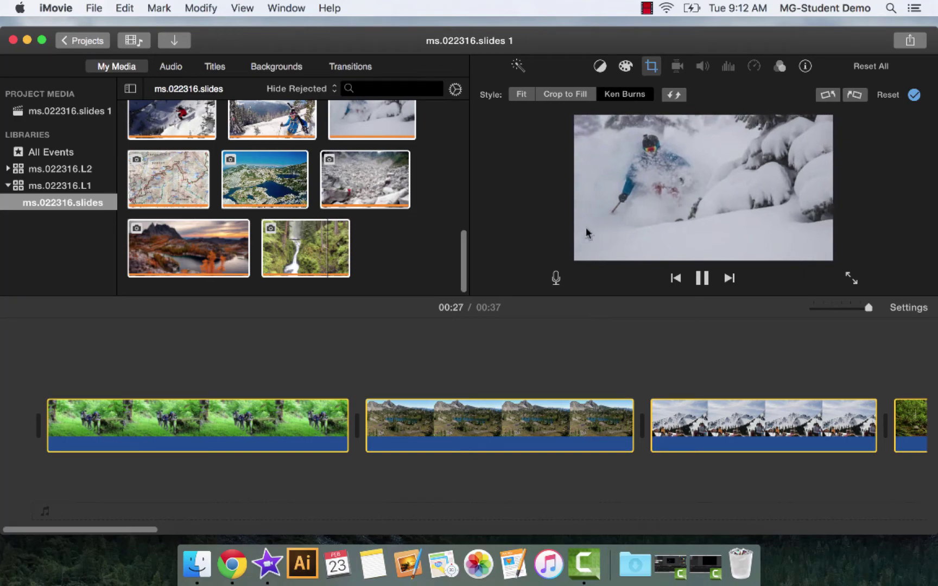
pyautogui.click(567, 95)
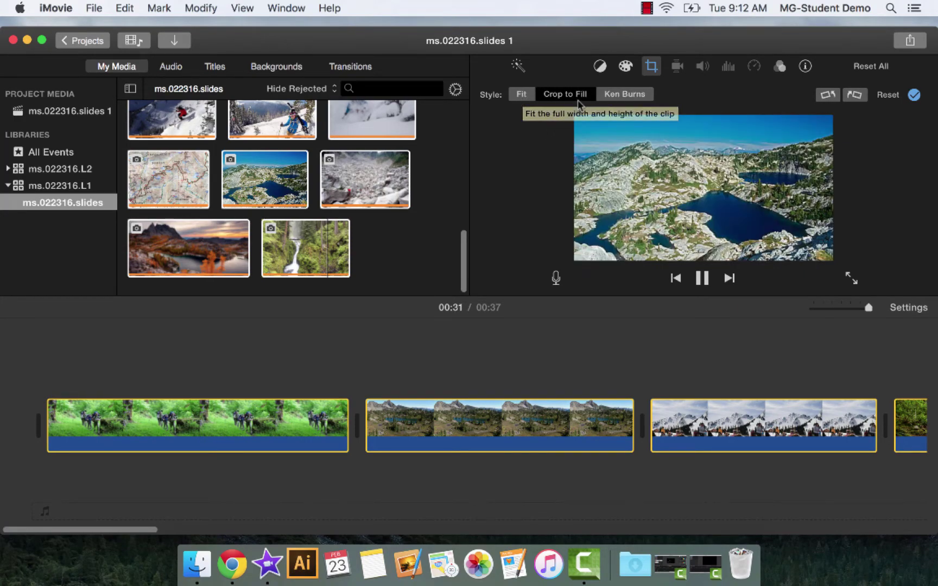
pyautogui.click(618, 96)
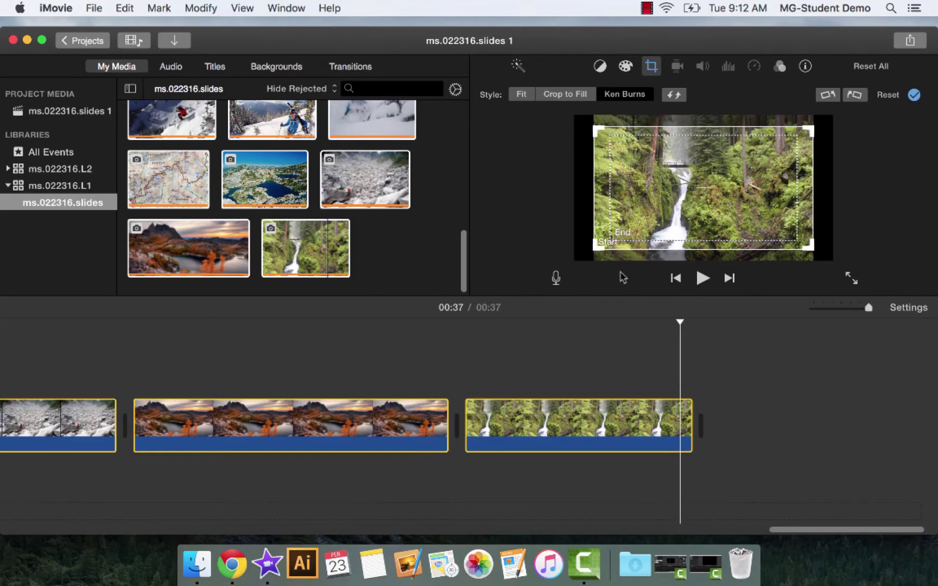
pyautogui.click(705, 348)
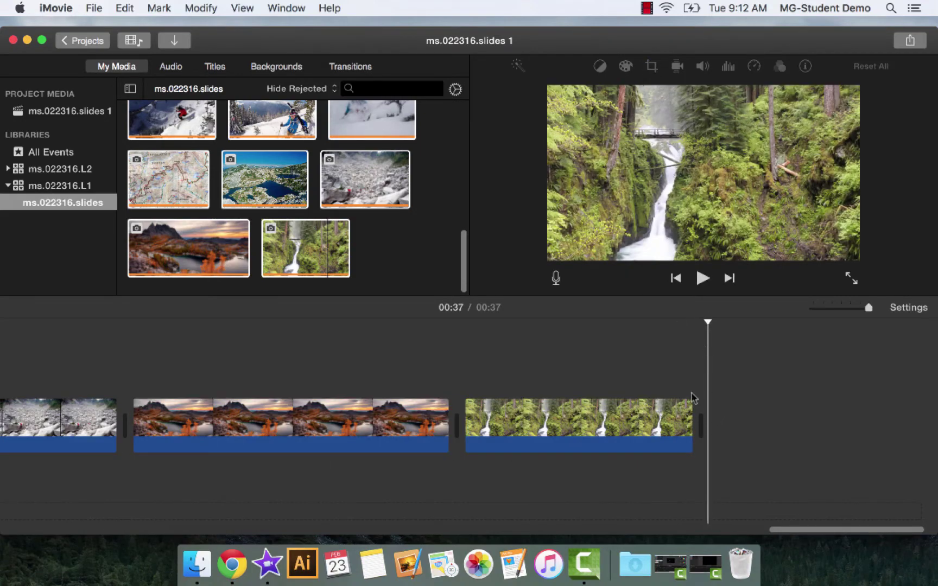
# Step: Move the waterfall photo ahead of the autumn lake photo, and the rocky slope photo ahead of the blue alpine lakes photo
pyautogui.click(575, 426)
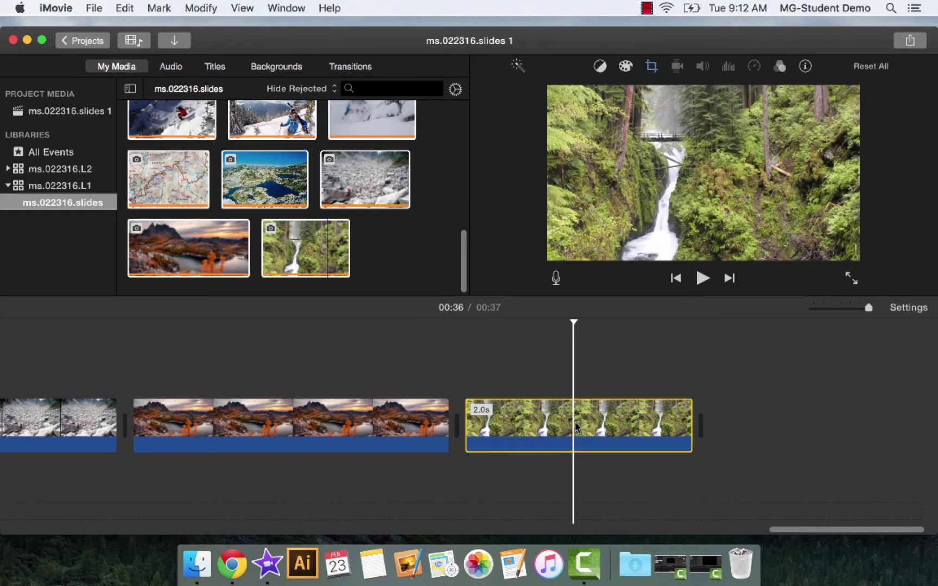
pyautogui.moveTo(575, 427); pyautogui.dragTo(261, 434)
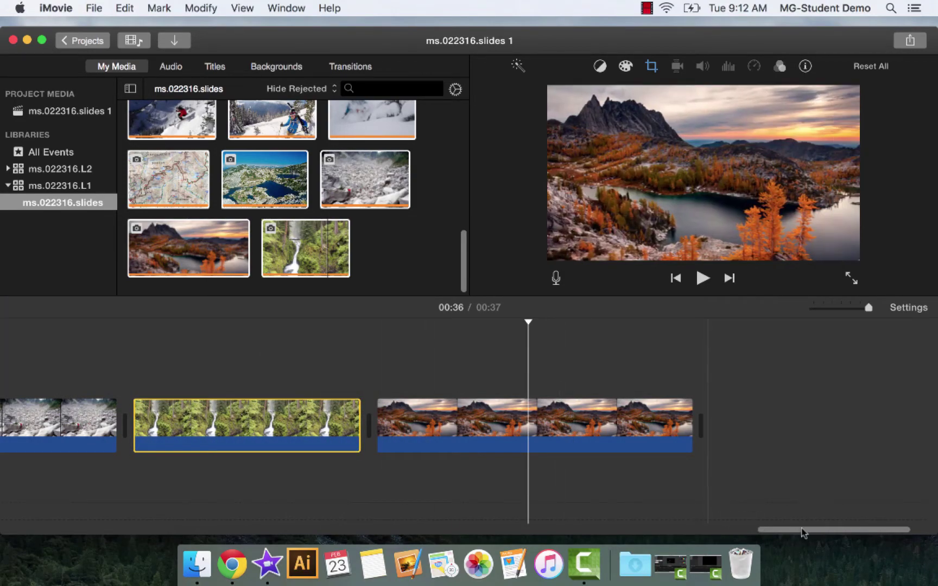
pyautogui.moveTo(802, 533); pyautogui.dragTo(652, 533)
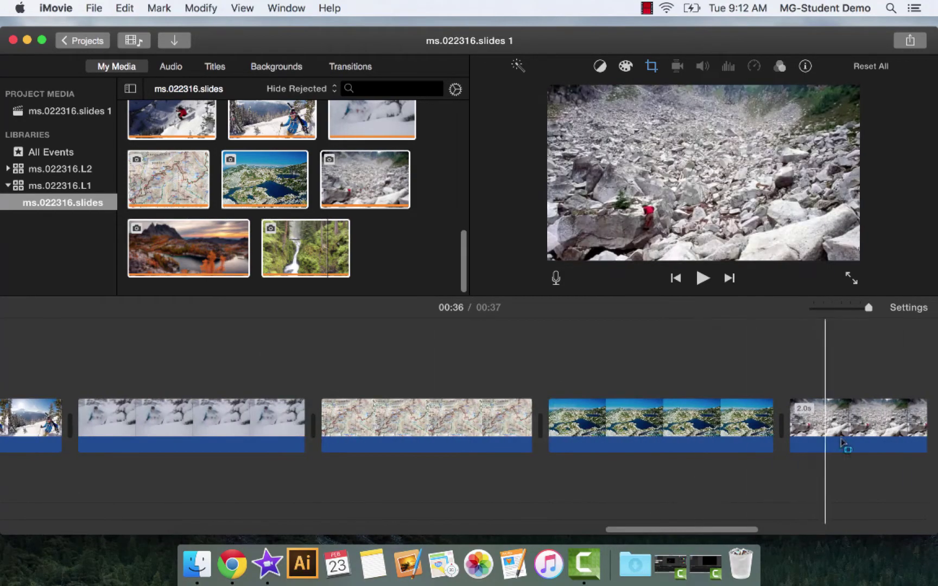
pyautogui.moveTo(842, 443); pyautogui.dragTo(584, 412)
pyautogui.click(885, 429)
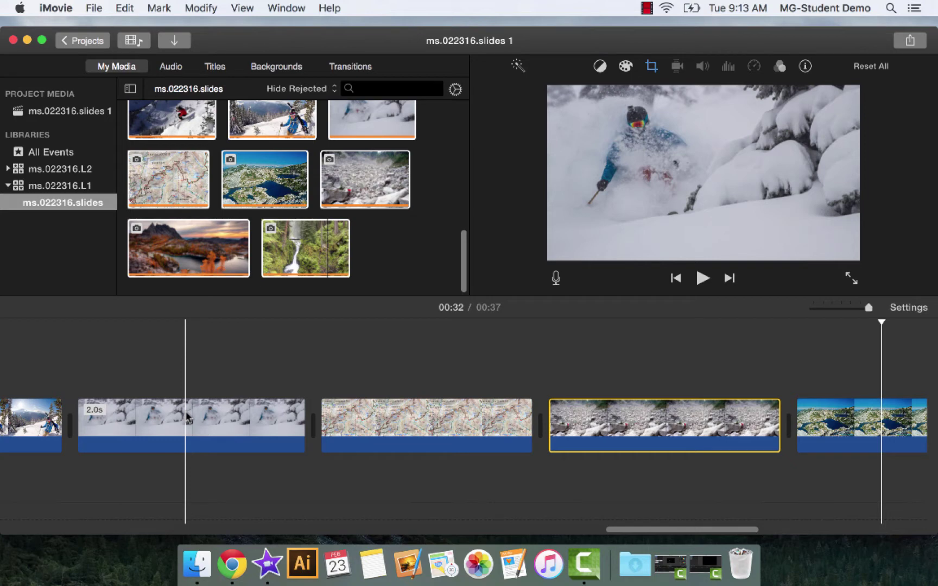
# Step: Add a Cross Dissolve transition between the smiling skier photo and the powder skier photo, and play it back
pyautogui.click(352, 69)
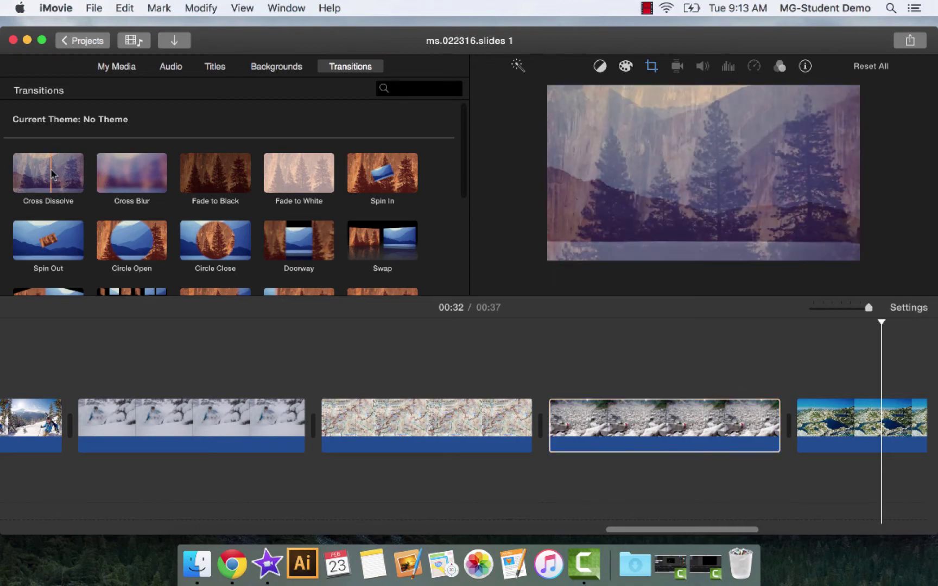
pyautogui.moveTo(51, 168); pyautogui.dragTo(26, 426)
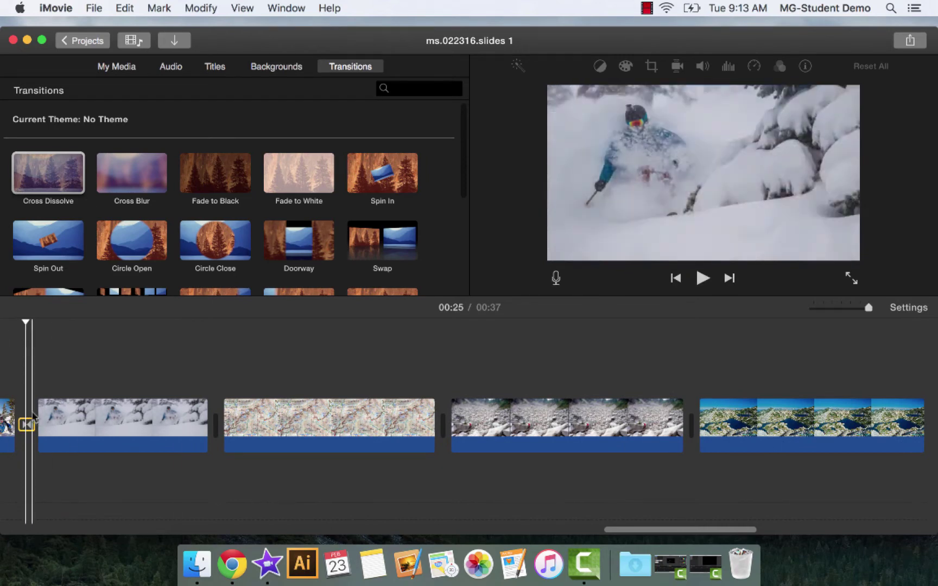
pyautogui.moveTo(651, 531); pyautogui.dragTo(597, 531)
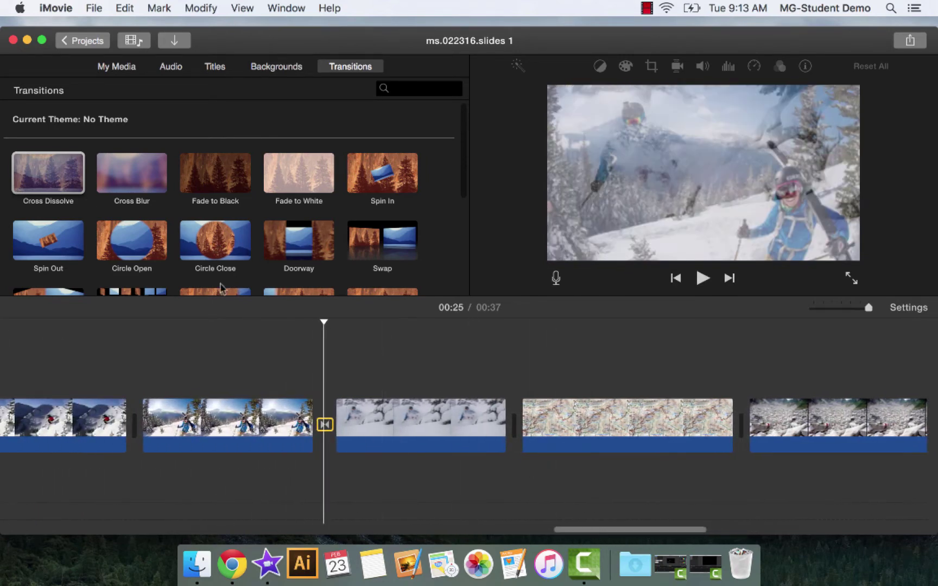
pyautogui.click(258, 325)
pyautogui.press('space')
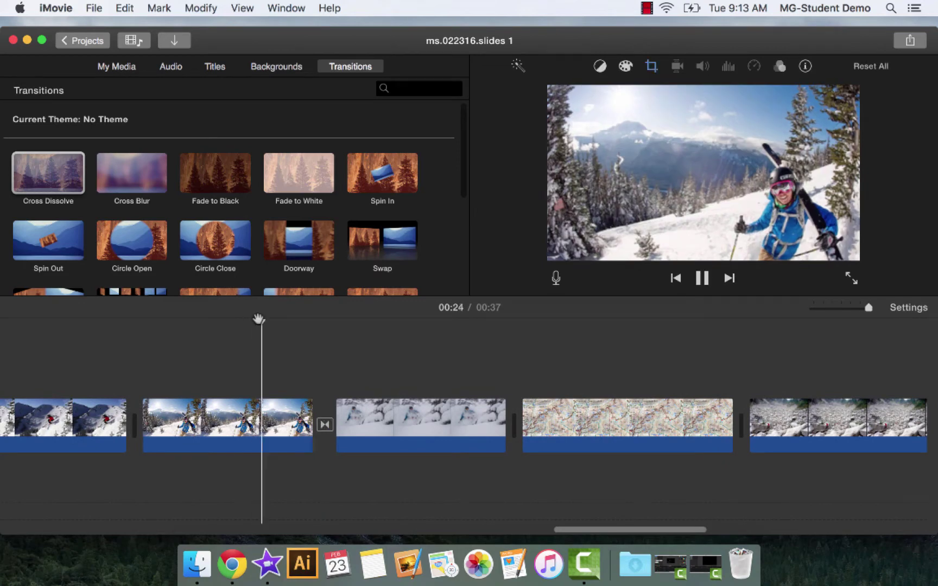
pyautogui.press('space')
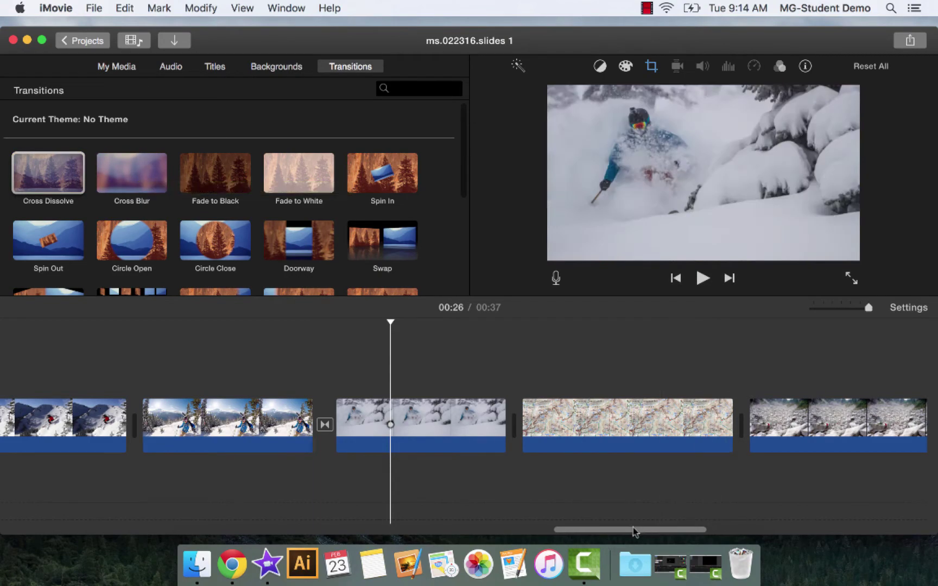
# Step: Add the Far Far Away title at the start of the timeline, before the hikers photo
pyautogui.moveTo(634, 531); pyautogui.dragTo(18, 523)
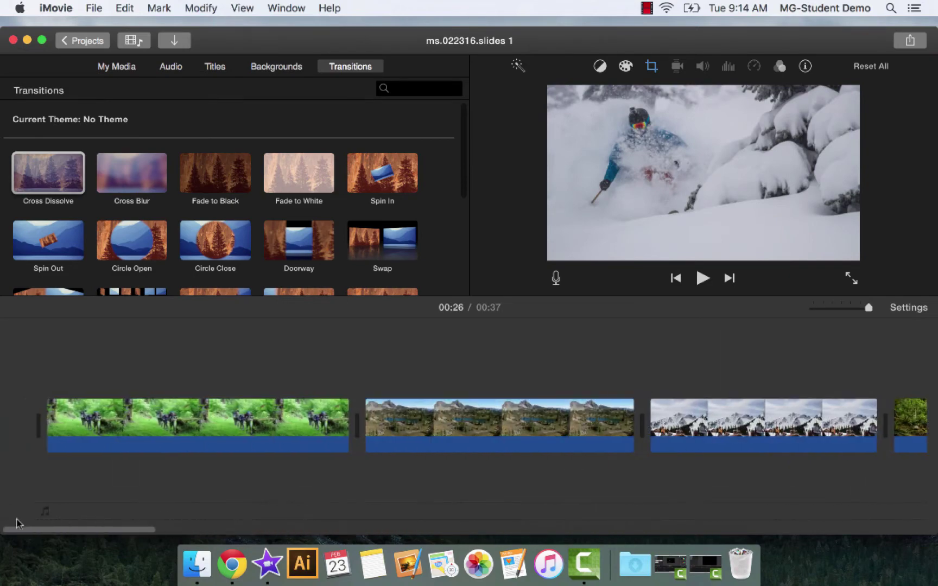
pyautogui.click(213, 67)
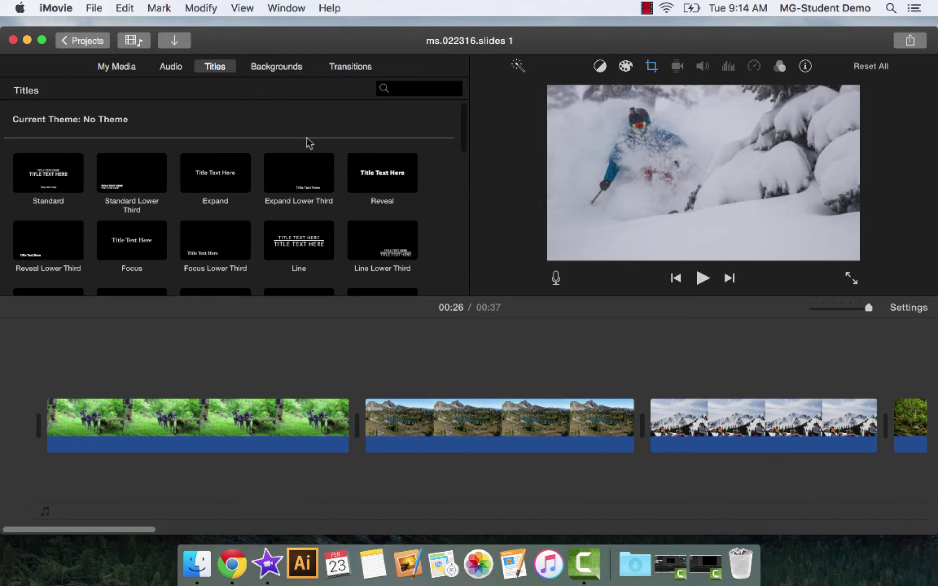
pyautogui.scroll(-2, 323, 215)
pyautogui.scroll(-10, 322, 215)
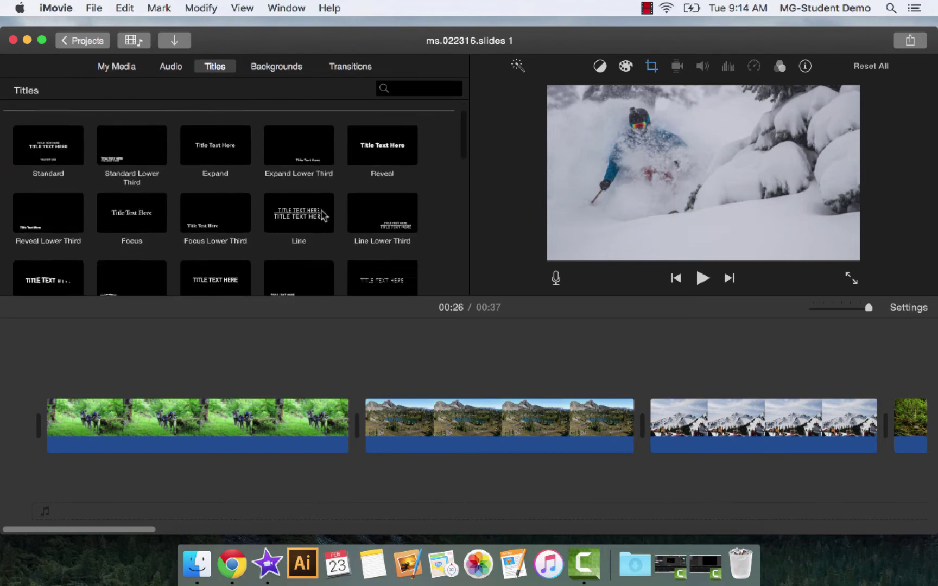
pyautogui.scroll(-8, 322, 215)
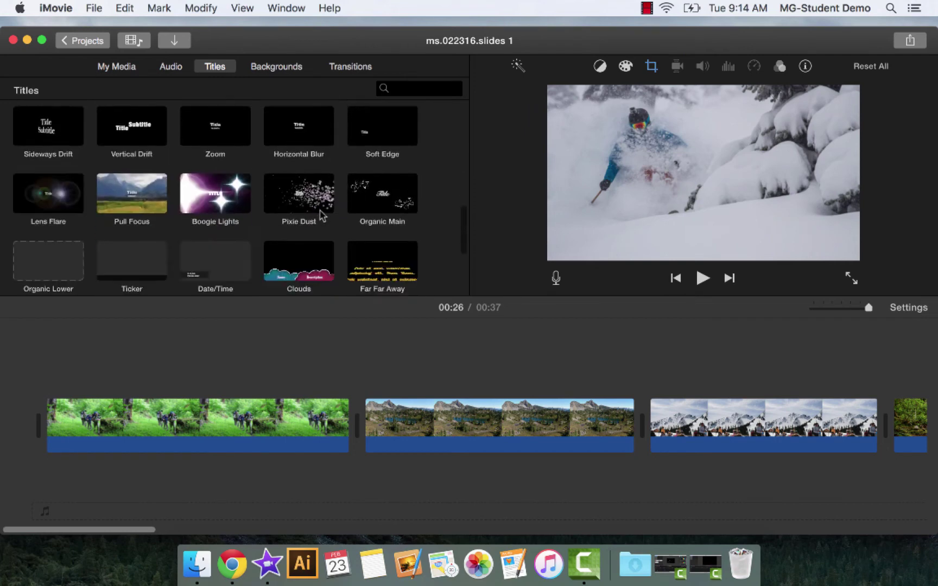
pyautogui.click(387, 199)
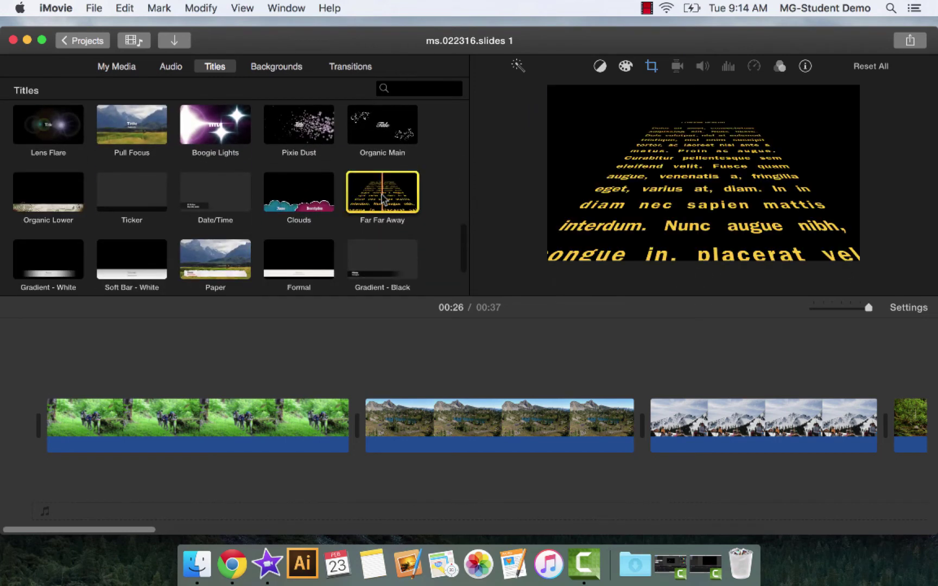
pyautogui.moveTo(395, 190); pyautogui.dragTo(34, 430)
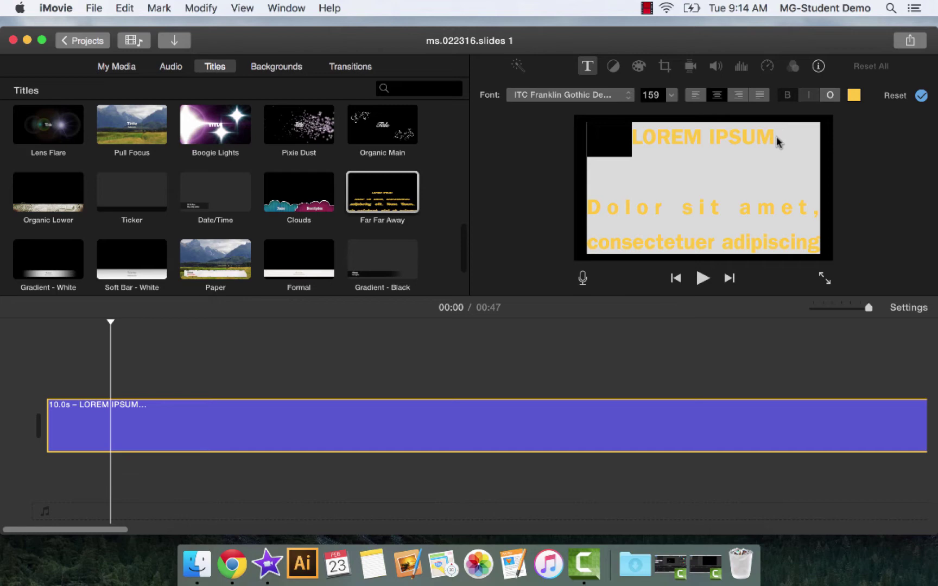
# Step: Replace the heading of the opening title with "My Slides"
pyautogui.click(404, 442)
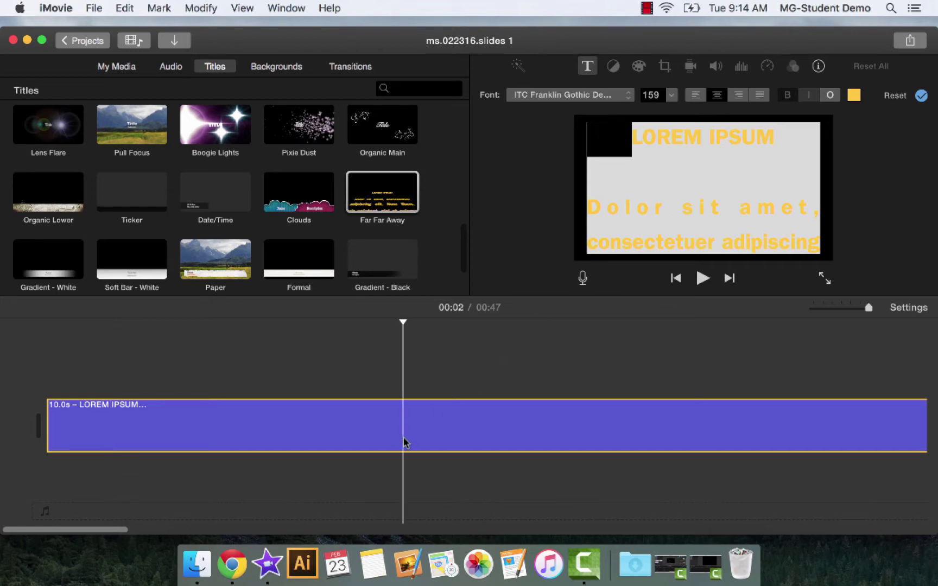
pyautogui.click(758, 172)
pyautogui.click(779, 135)
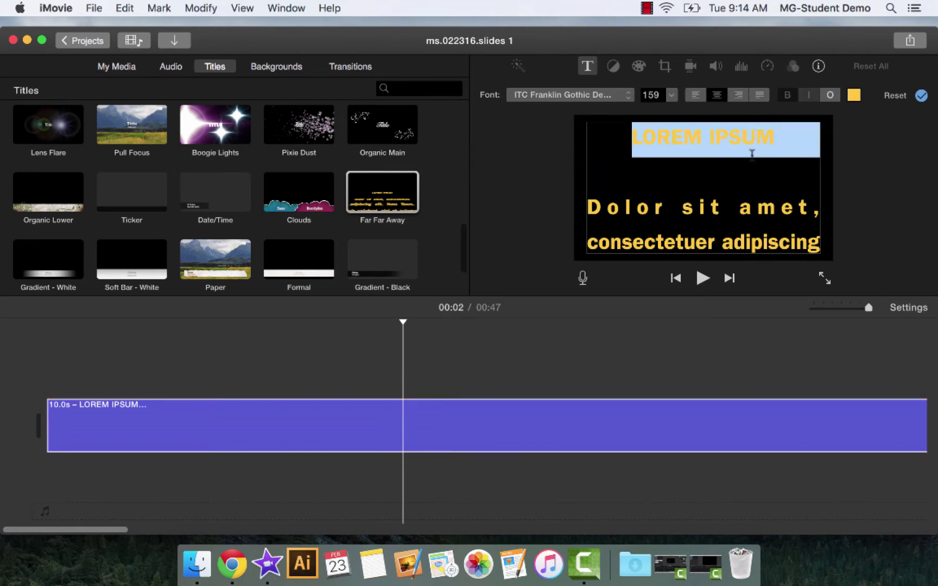
pyautogui.write('My Slides')
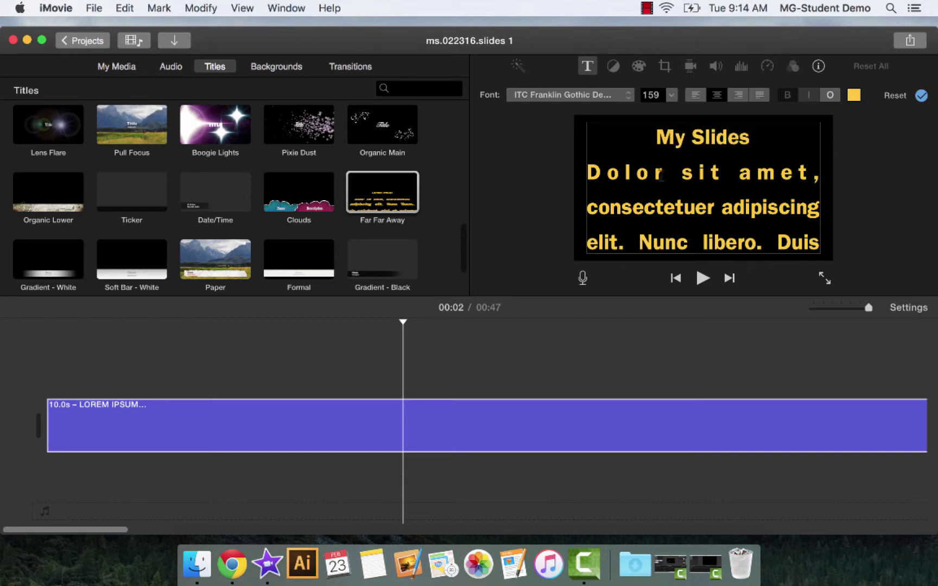
# Step: Replace the whole placeholder paragraph below the opening title's heading with the line "My slides tell the story"
pyautogui.doubleClick(661, 174)
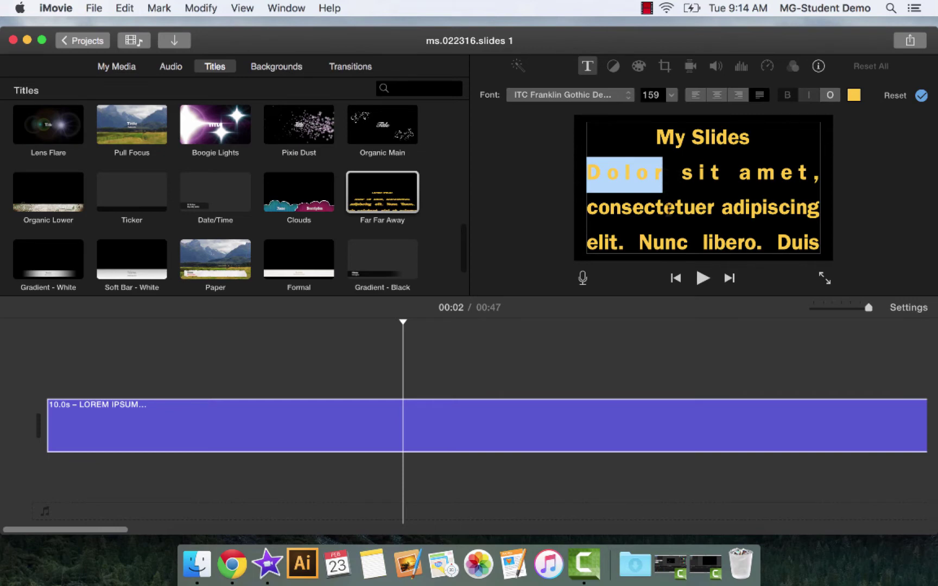
pyautogui.doubleClick(667, 208)
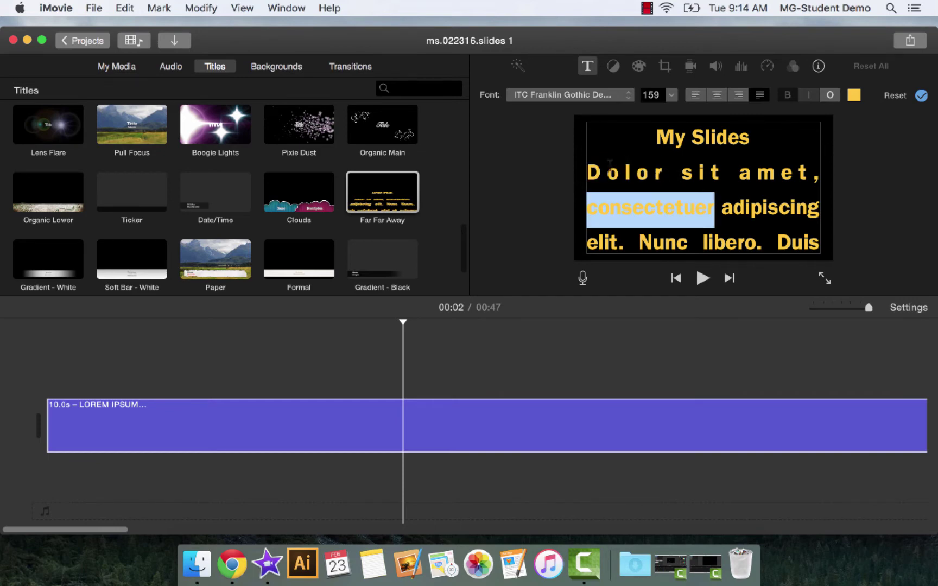
pyautogui.press('super+a')
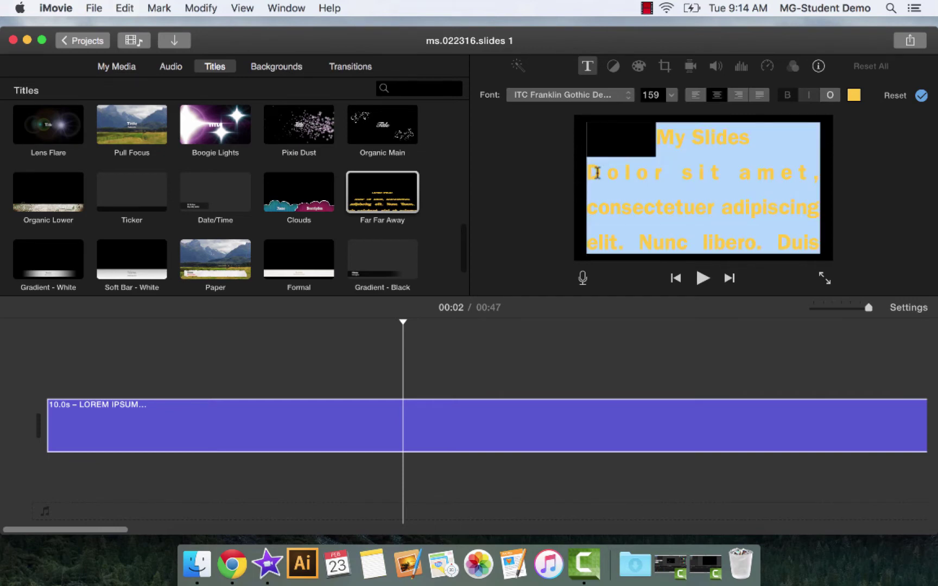
pyautogui.click(596, 173)
pyautogui.moveTo(588, 172); pyautogui.dragTo(611, 177)
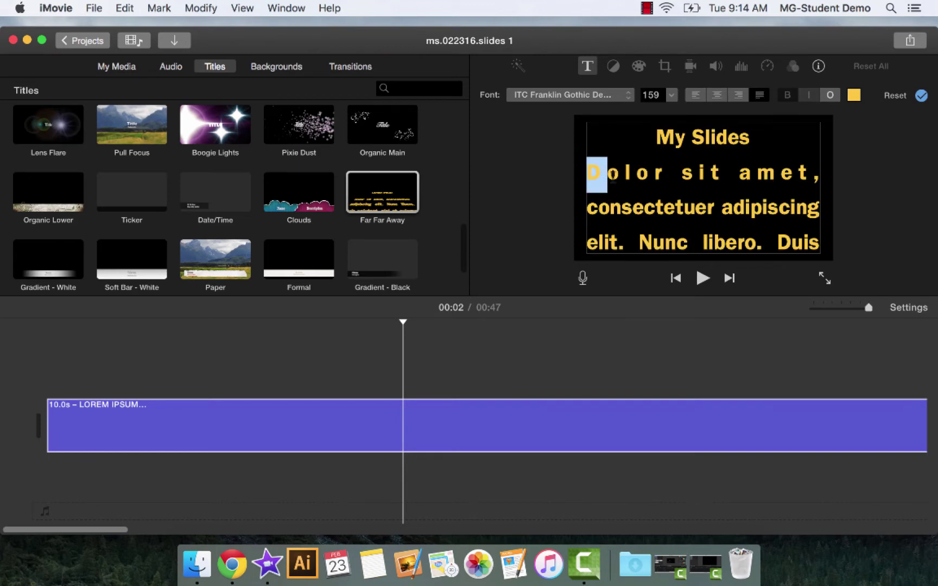
pyautogui.hotkey('shift', 'Down')
pyautogui.hotkey('shift', 'Down')
pyautogui.hotkey('shift', 'Down')
pyautogui.hotkey('shift', 'Down')
pyautogui.hotkey('shift', 'Down')
pyautogui.hotkey('shift', 'Down')
pyautogui.hotkey('shift', 'Down')
pyautogui.hotkey('shift', 'Down')
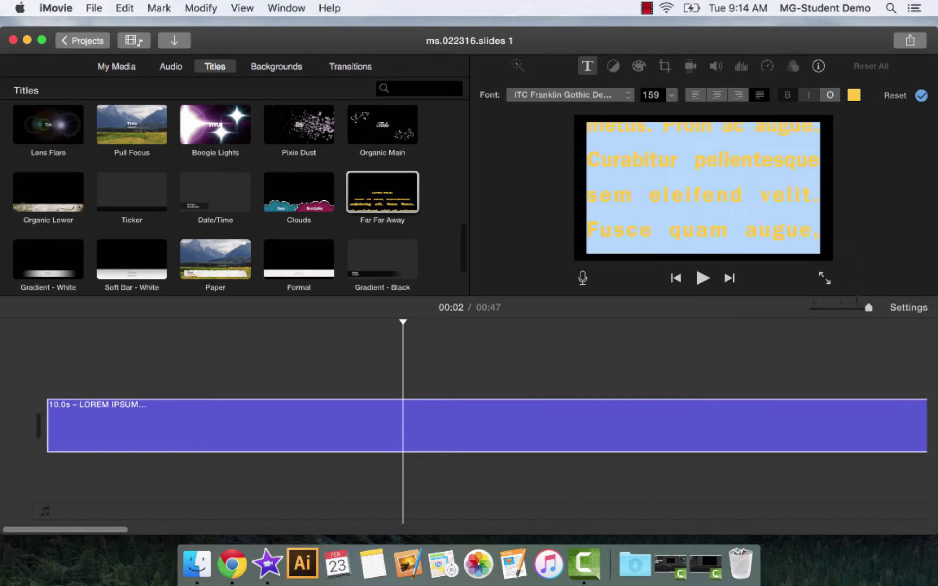
pyautogui.hotkey('shift', 'Up')
pyautogui.hotkey('shift', 'Up')
pyautogui.hotkey('shift', 'Up')
pyautogui.hotkey('shift', 'Up')
pyautogui.hotkey('shift', 'Up')
pyautogui.hotkey('shift', 'Up')
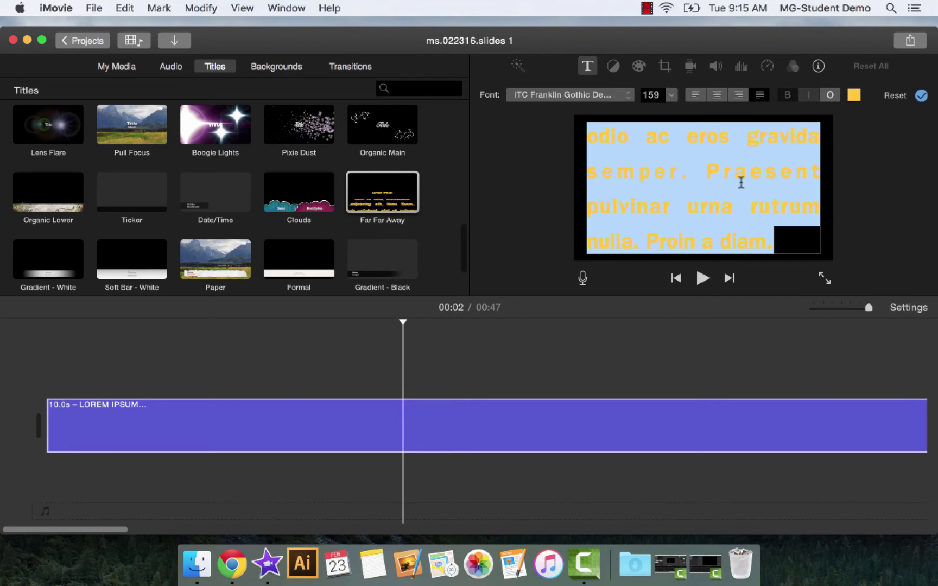
pyautogui.write('Mhy')
pyautogui.press('BackSpace')
pyautogui.press('BackSpace')
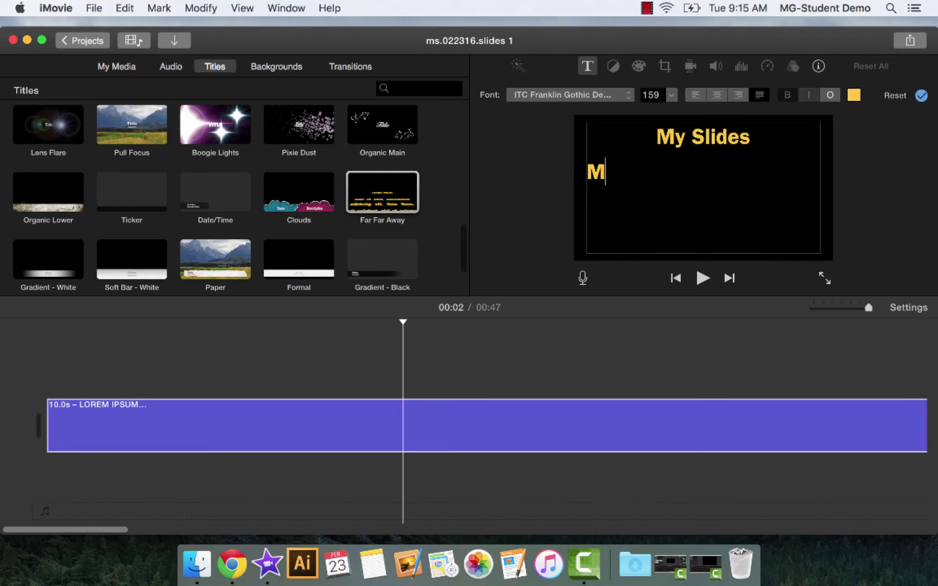
pyautogui.write('h')
pyautogui.press('BackSpace')
pyautogui.write('y slides t')
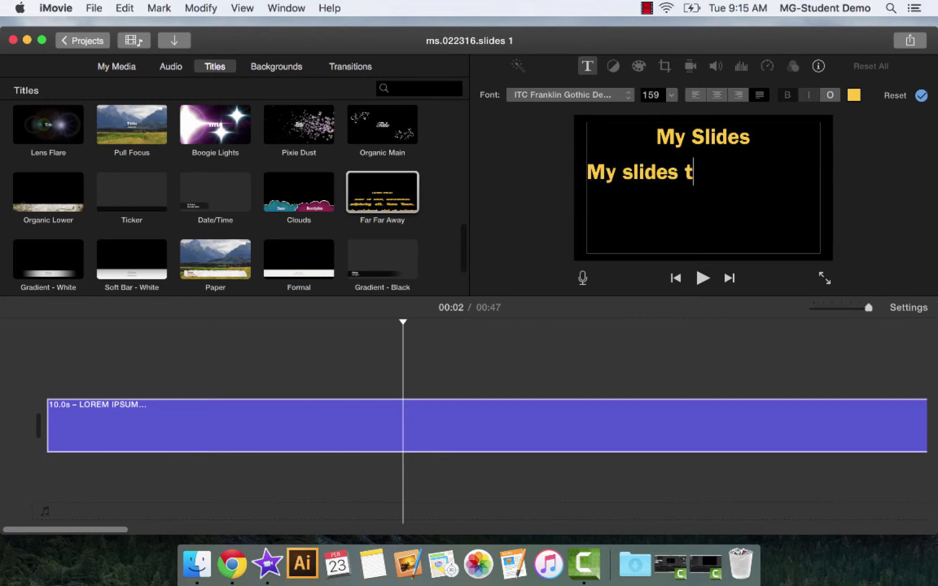
pyautogui.write('ell the sro')
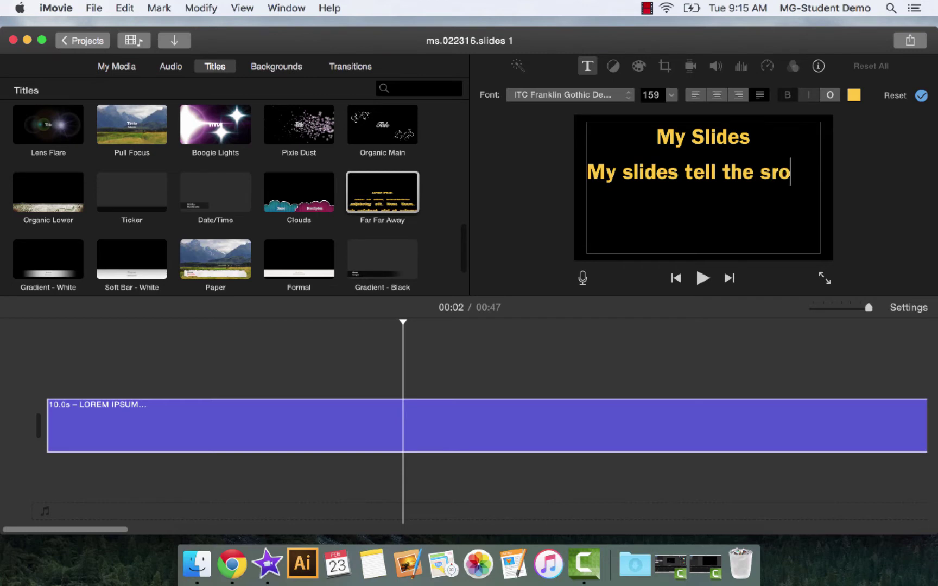
pyautogui.press('BackSpace')
pyautogui.press('BackSpace')
pyautogui.write('tory')
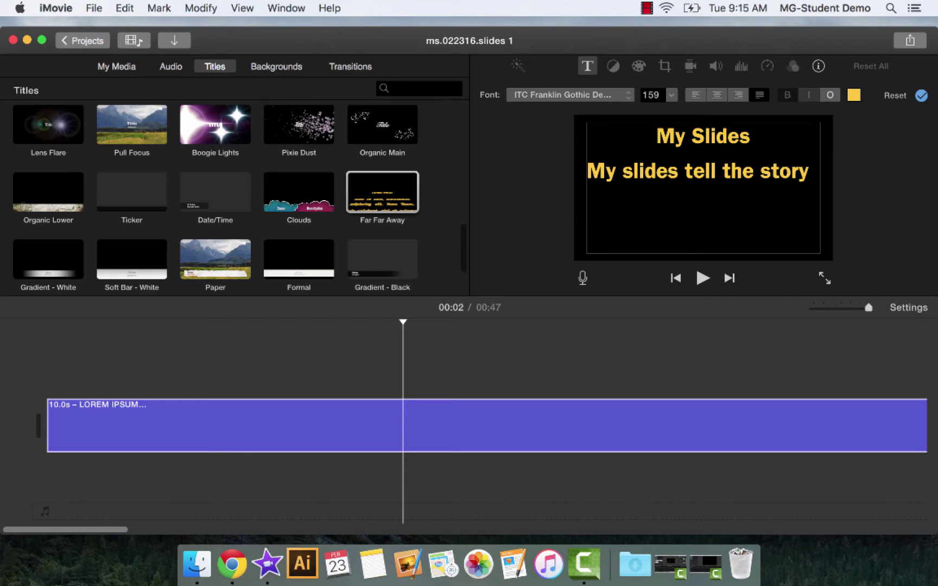
# Step: Add the line "of skiing and hiking in" to the opening title's body text, leaving a blank line above it
pyautogui.write('of skii')
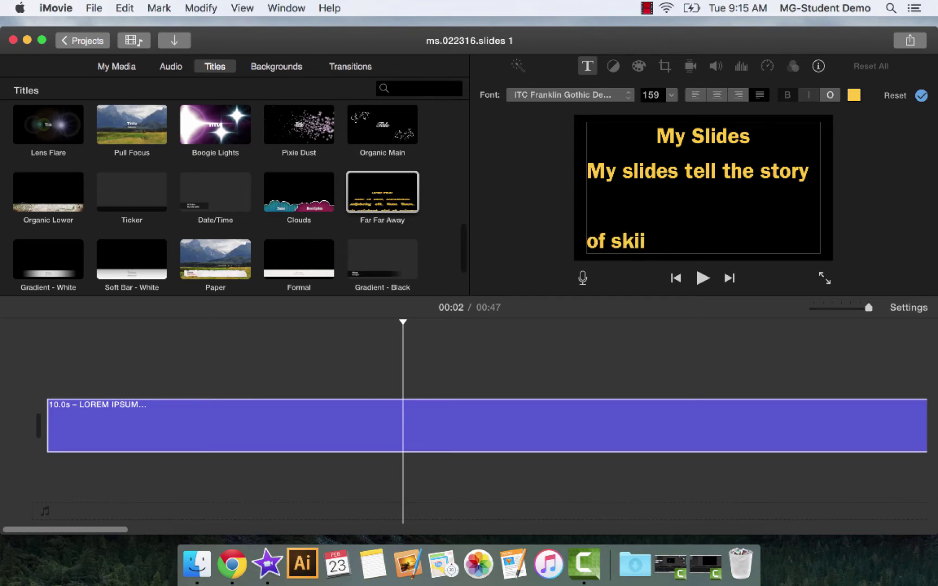
pyautogui.write('ng and hiking')
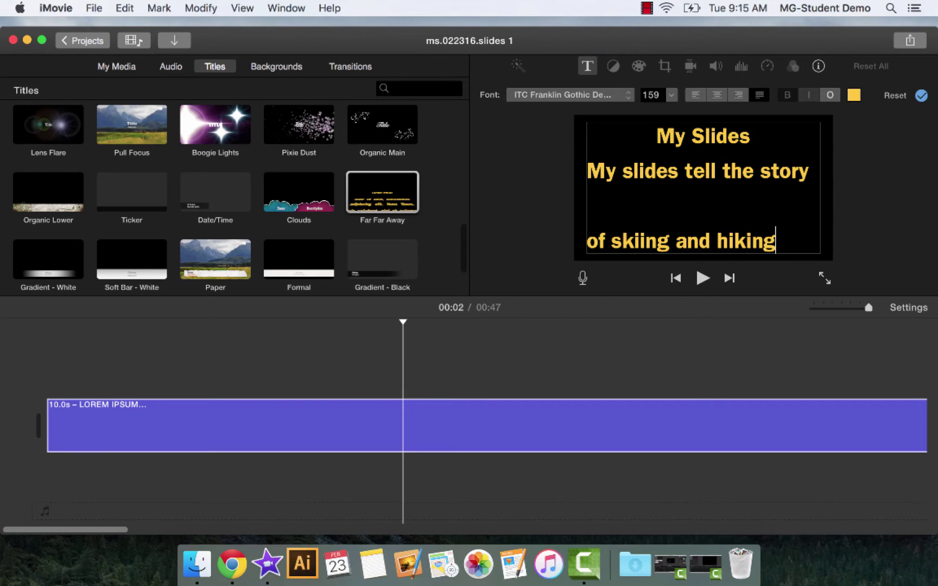
pyautogui.write(' in the')
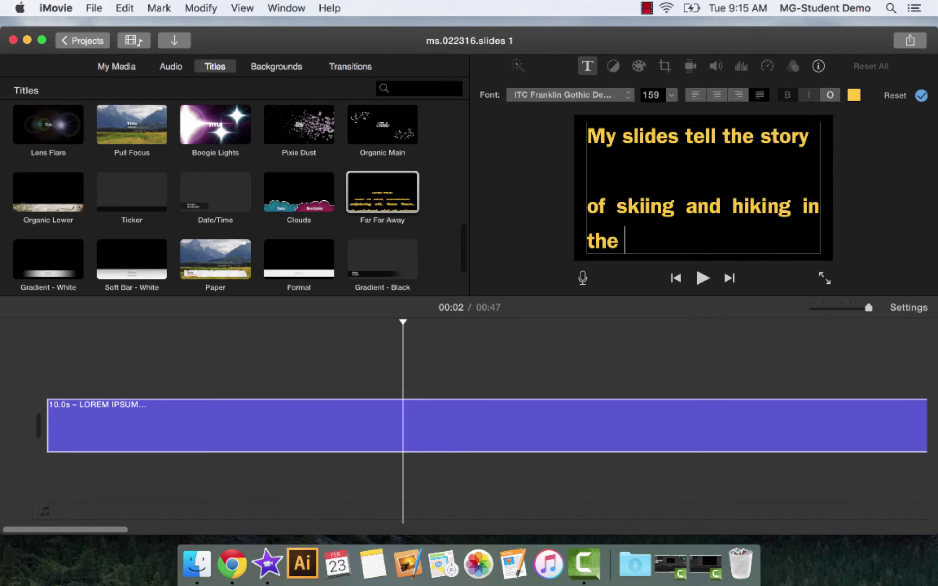
pyautogui.press('BackSpace')
pyautogui.press('BackSpace')
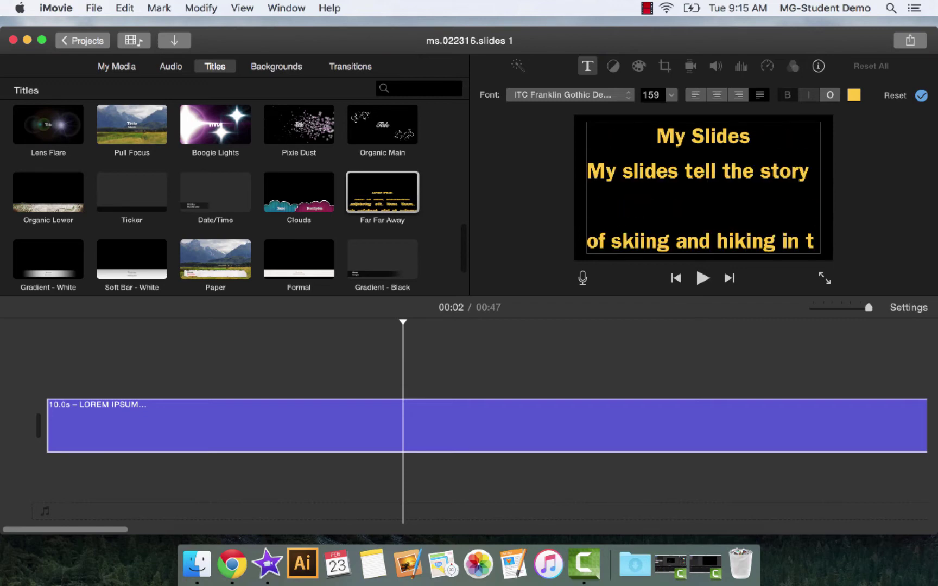
pyautogui.press('BackSpace')
# Step: Add the line "the Cascades and the" to the body text of the opening title, after a blank line
pyautogui.press('Return')
pyautogui.press('Return')
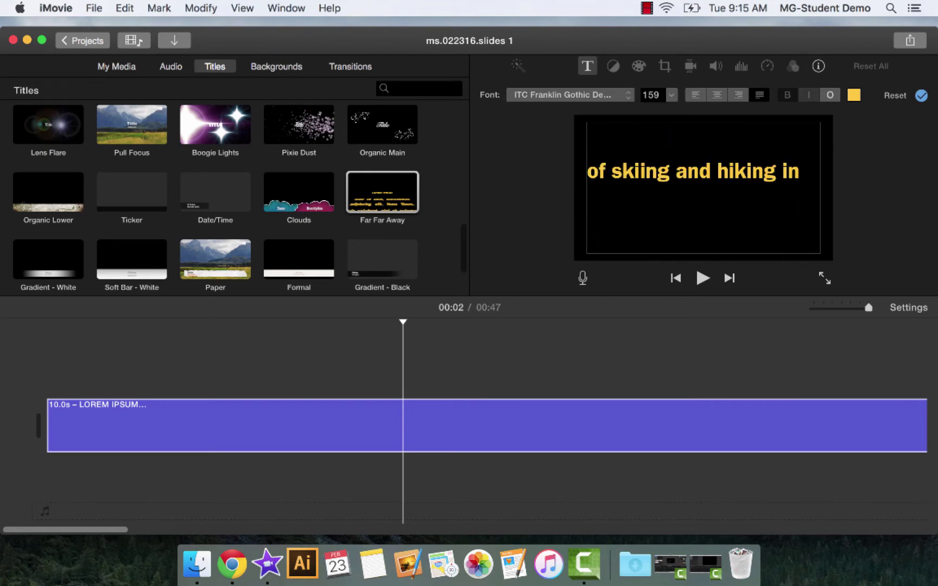
pyautogui.write('the Cas')
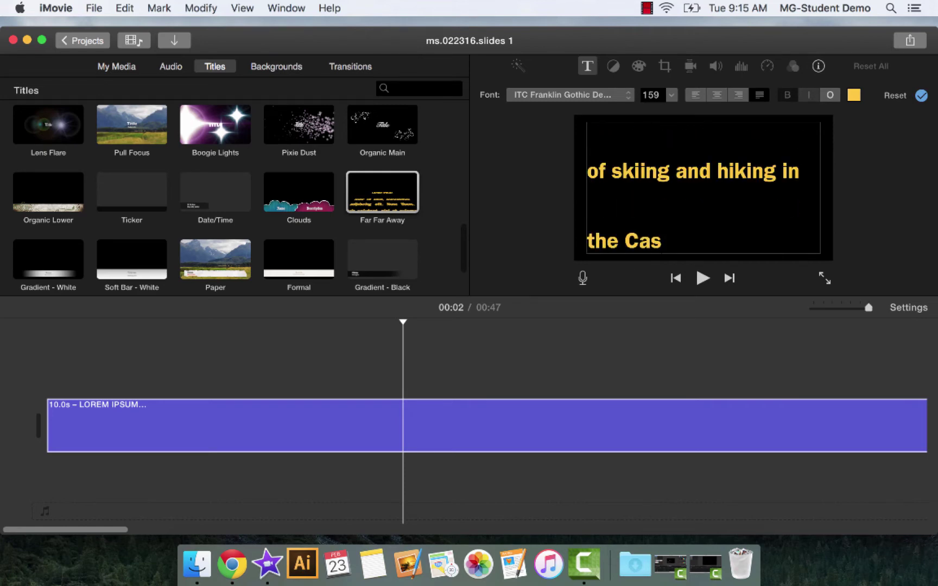
pyautogui.write('cades')
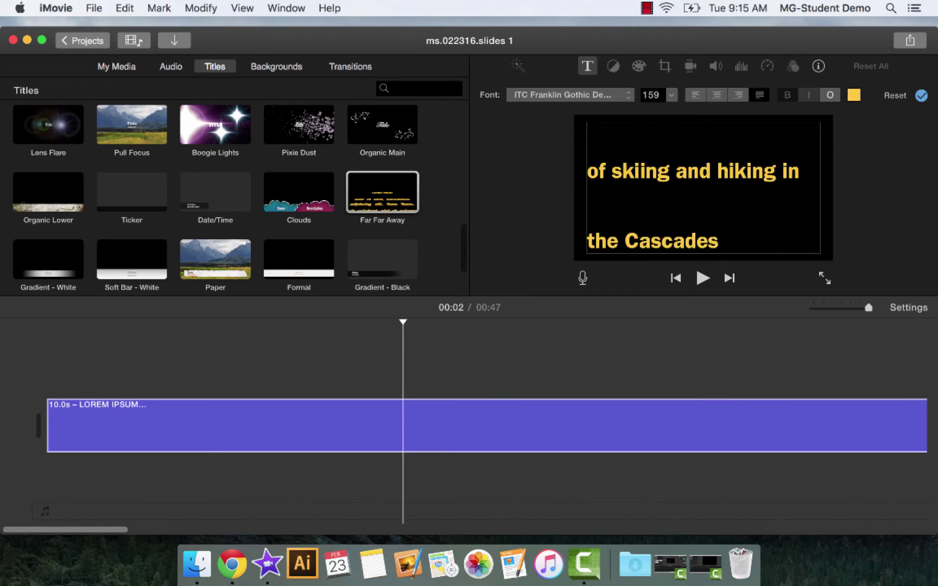
pyautogui.write(' and the')
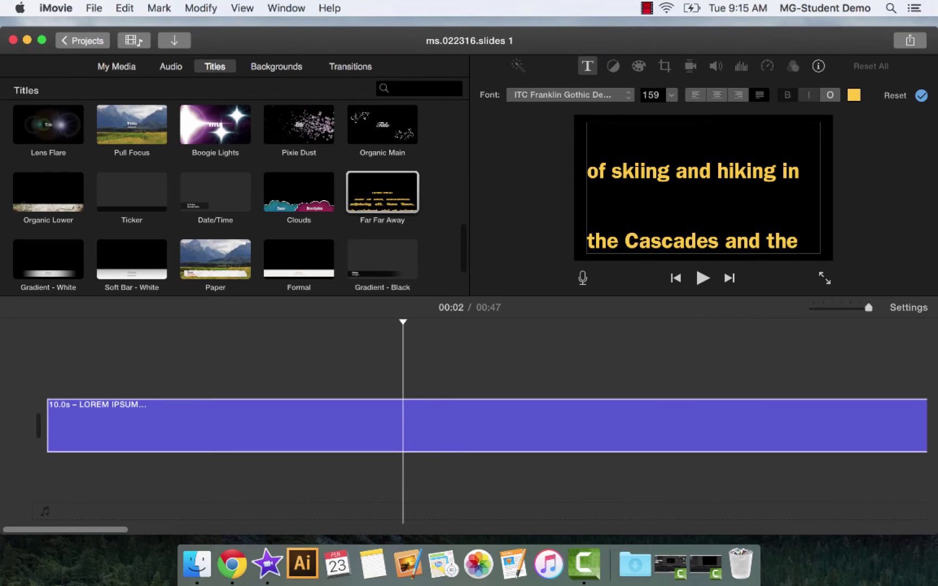
# Step: Finish the opening title's body text with the lines "Green Mountains of" and "Vermont.", each preceded by a blank line
pyautogui.press('Return')
pyautogui.press('Return')
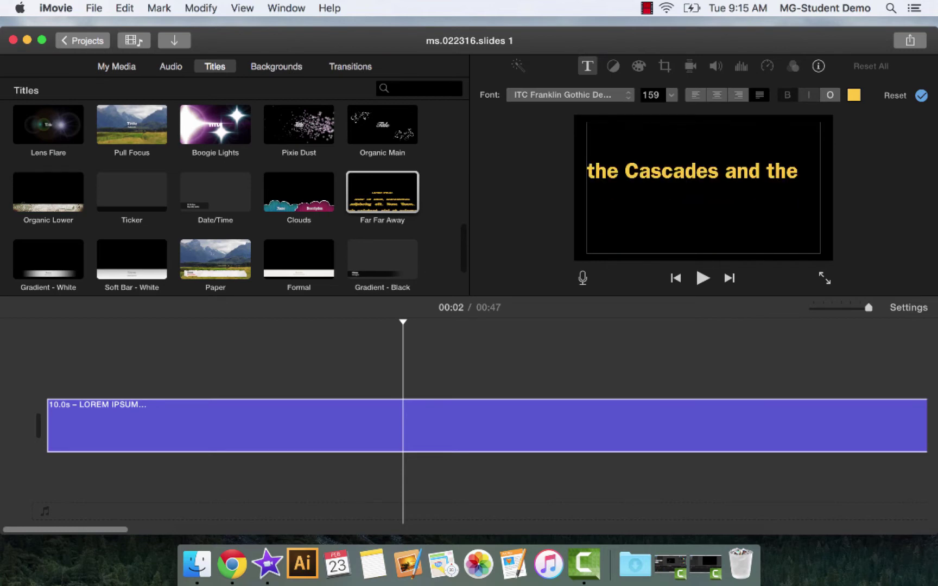
pyautogui.write('Green Mo')
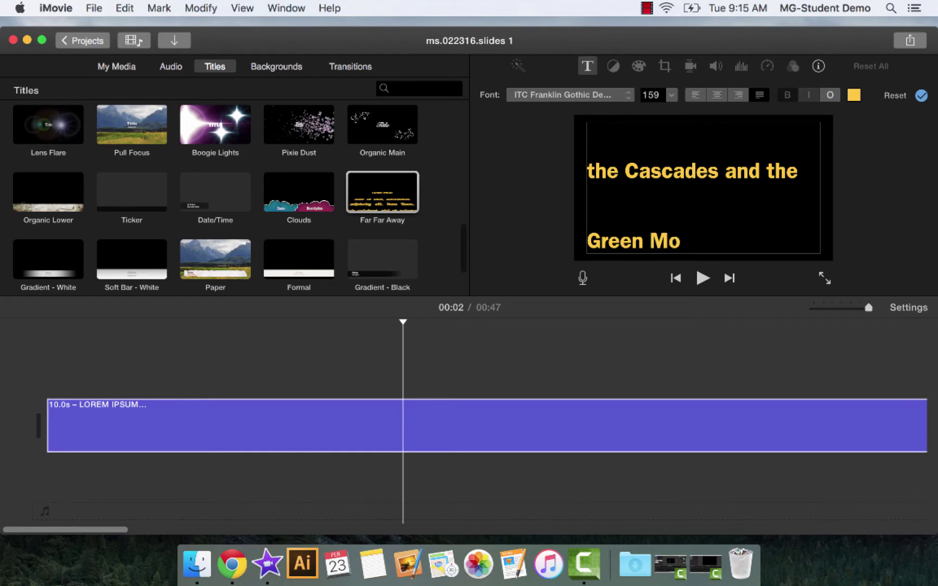
pyautogui.write('untains of')
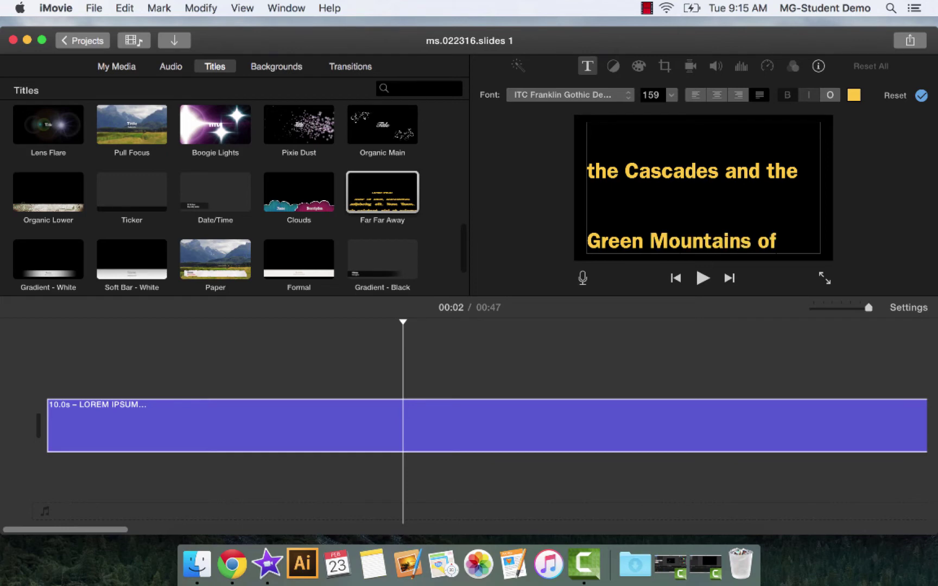
pyautogui.press('Return')
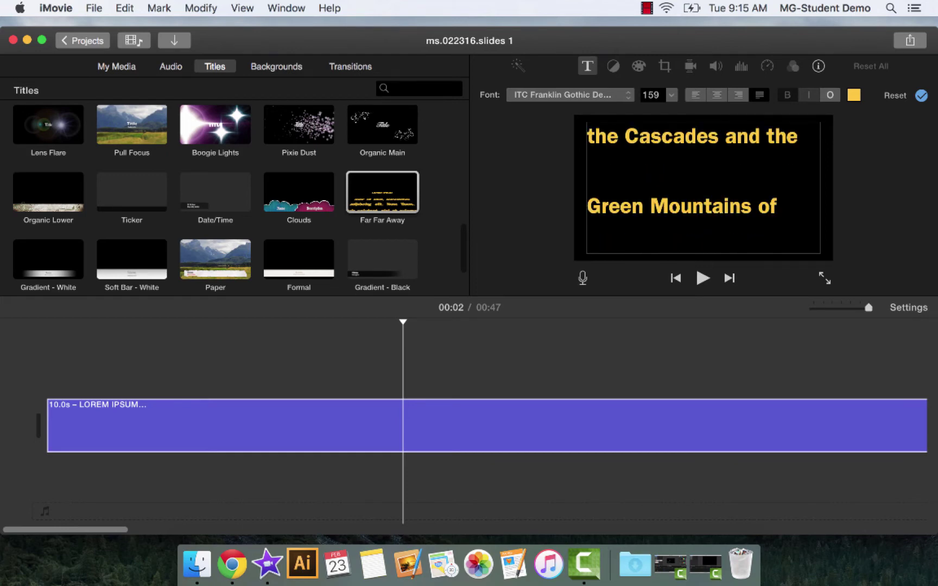
pyautogui.write('Ver')
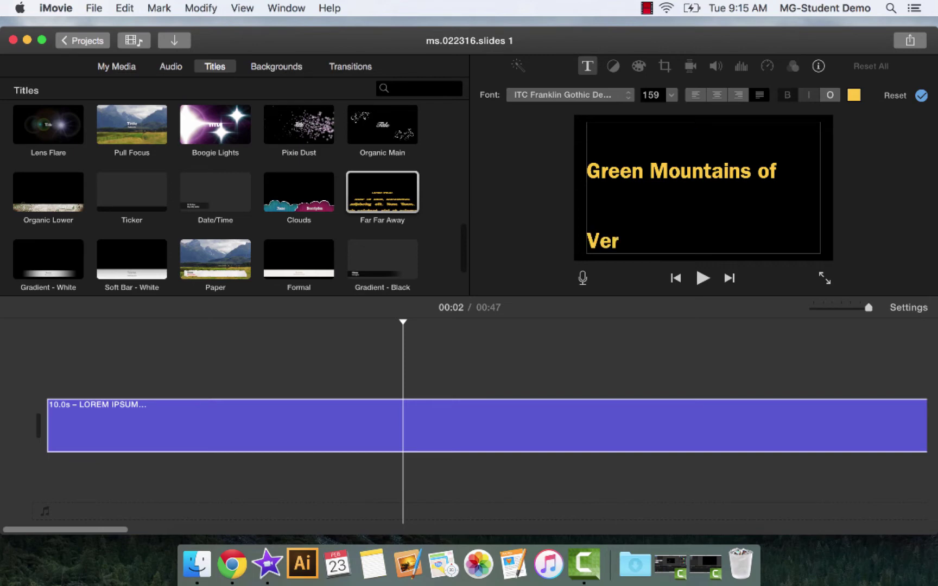
pyautogui.write('mont.')
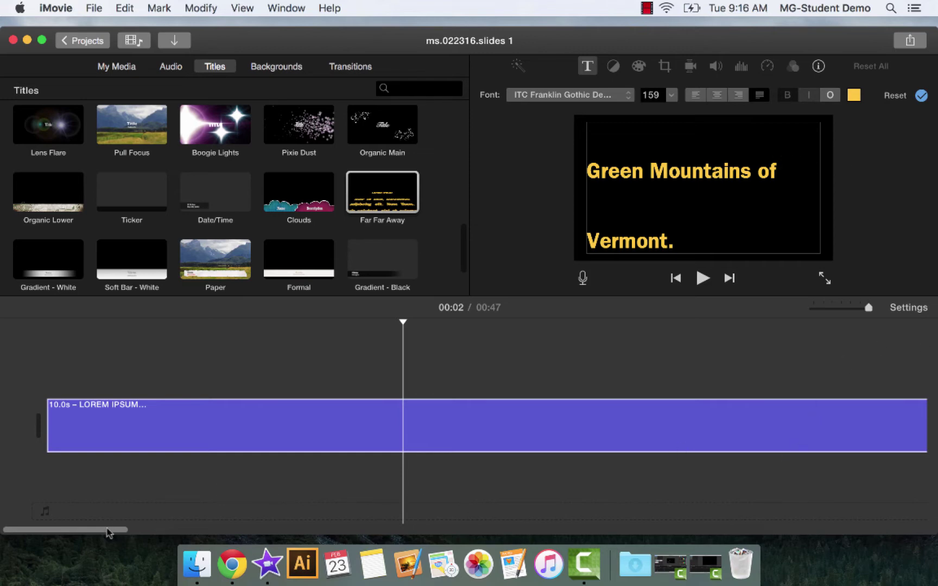
# Step: Insert the Gravity title between the opening Far Far Away title and the hikers photo
pyautogui.moveTo(109, 531)
pyautogui.mouseDown()
pyautogui.moveTo(299, 534)
pyautogui.moveTo(92, 531)
pyautogui.mouseUp()
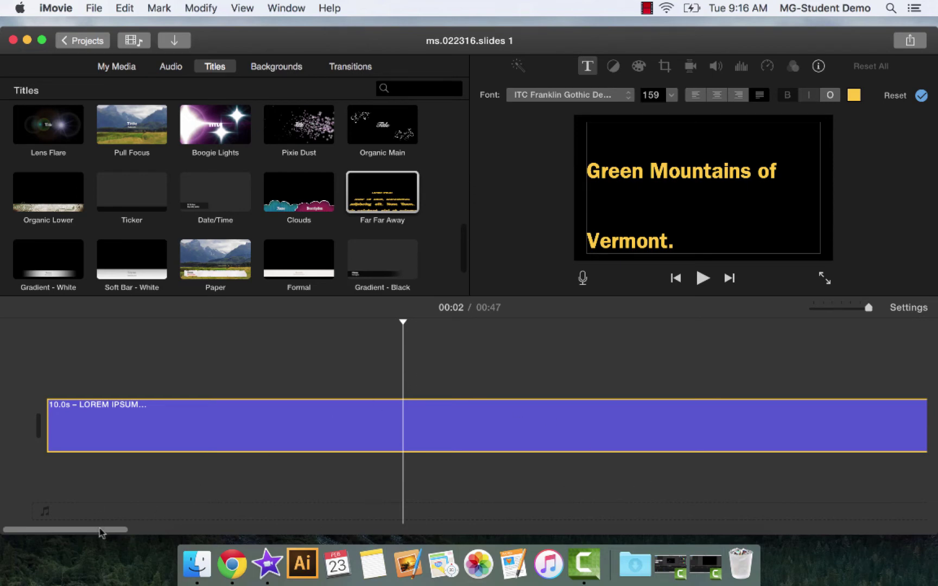
pyautogui.moveTo(101, 531); pyautogui.dragTo(272, 536)
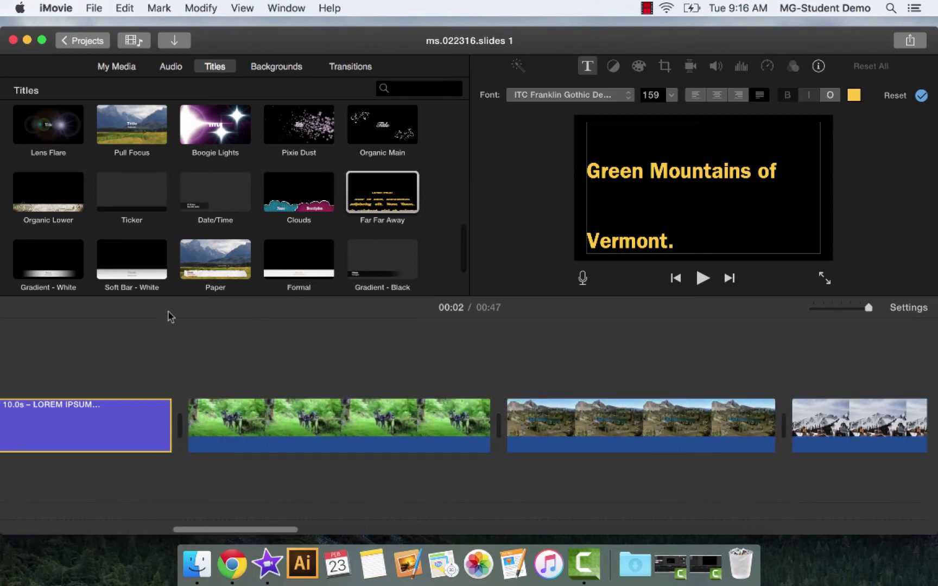
pyautogui.scroll(-2, 216, 201)
pyautogui.scroll(5, 215, 201)
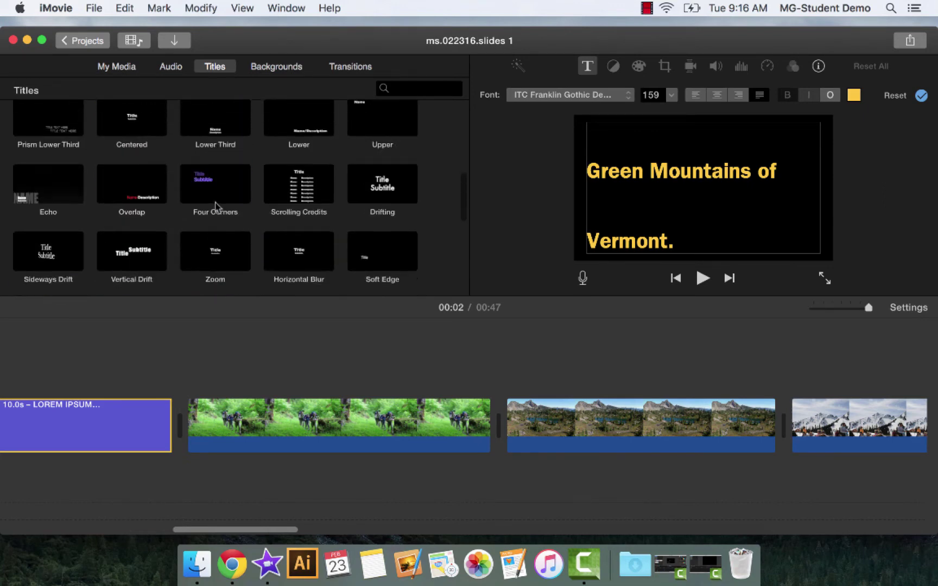
pyautogui.scroll(4, 216, 205)
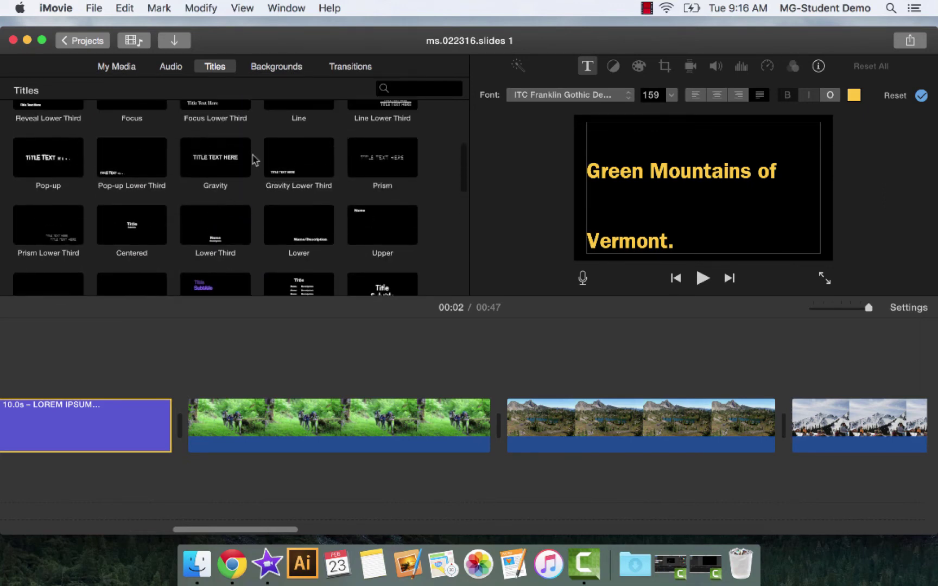
pyautogui.moveTo(217, 158); pyautogui.dragTo(184, 436)
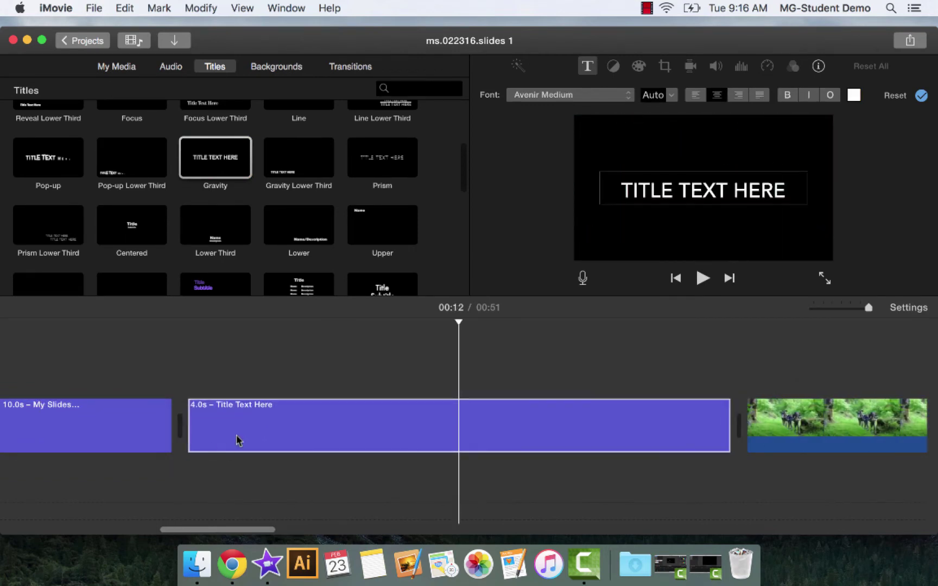
# Step: Replace the placeholder text of the Gravity title with "My Slides"
pyautogui.doubleClick(704, 190)
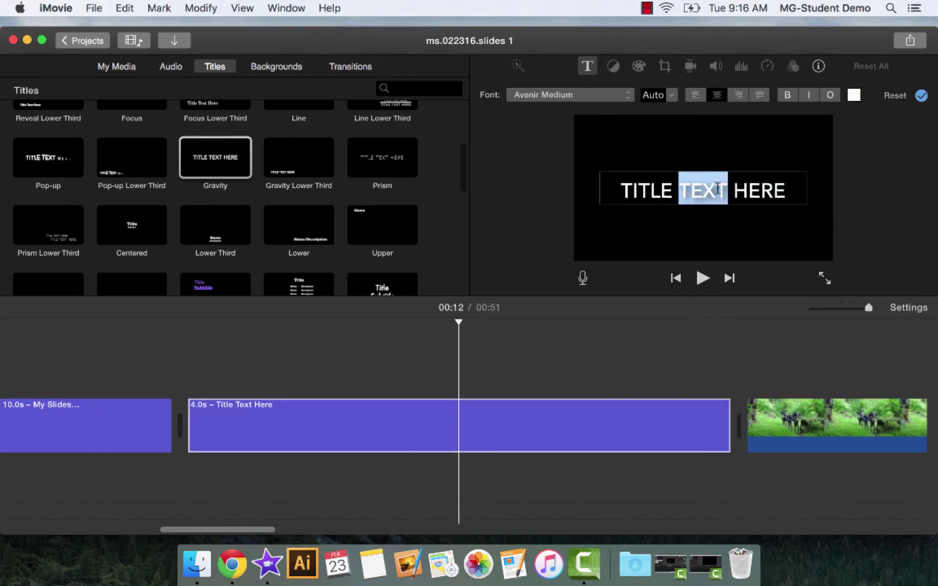
pyautogui.click(799, 186)
pyautogui.doubleClick(799, 187)
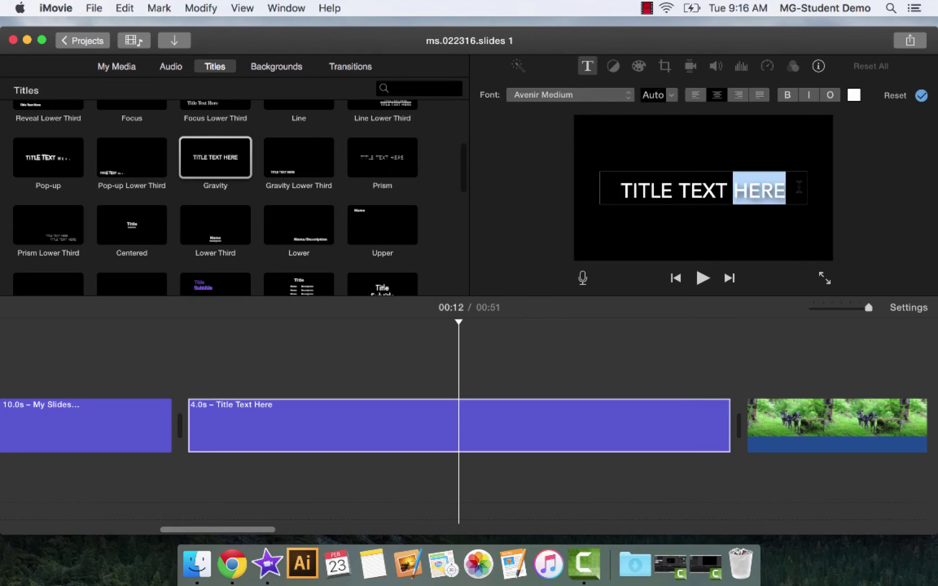
pyautogui.click(799, 187)
pyautogui.moveTo(799, 187); pyautogui.dragTo(549, 176)
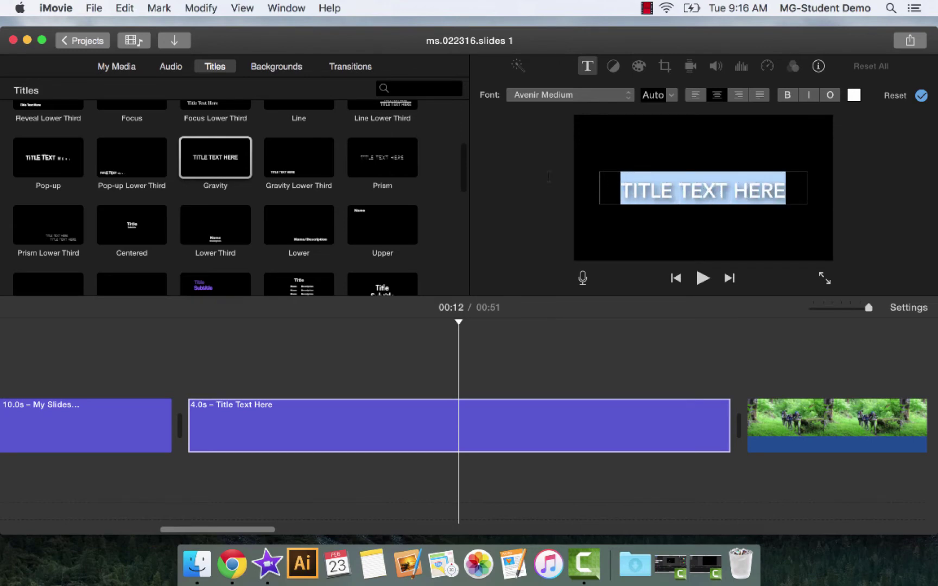
pyautogui.write('My')
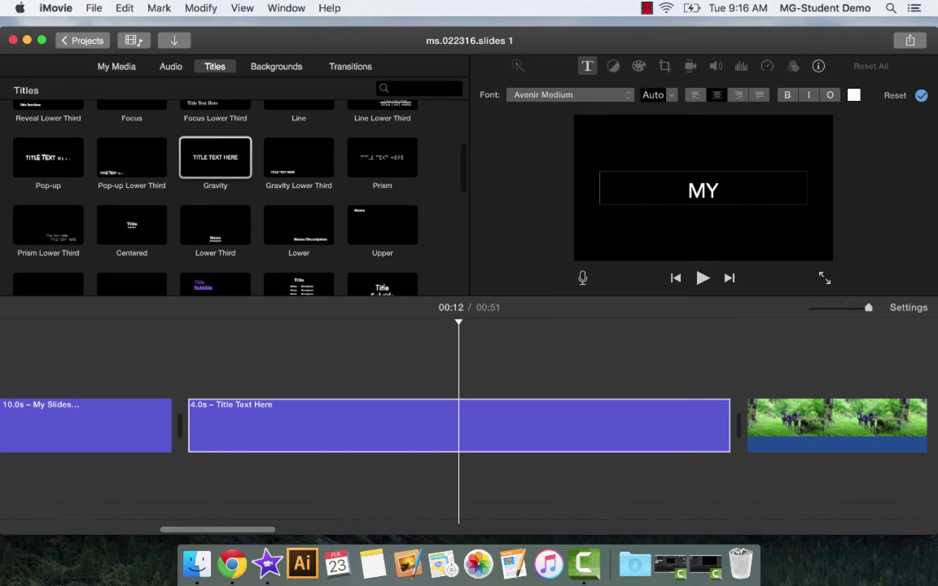
pyautogui.write(' Slides')
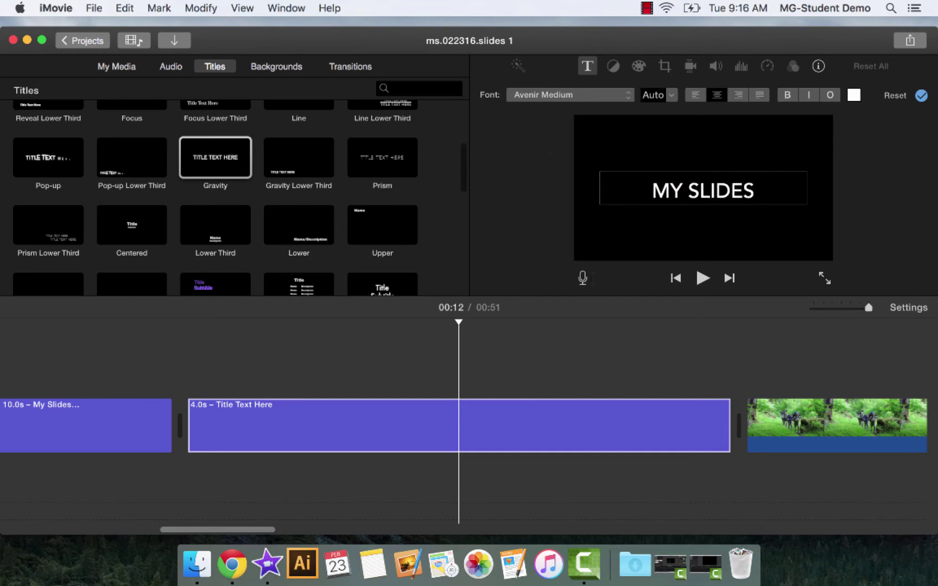
pyautogui.click(603, 366)
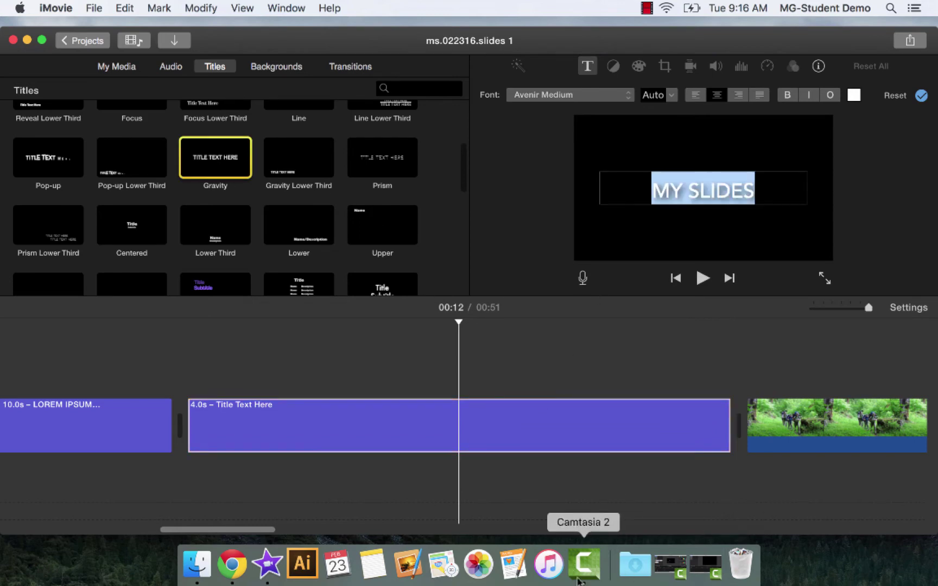
# Step: Overlay the Gravity Lower Third title above the hikers photo, starting shortly after the photo begins
pyautogui.moveTo(238, 529); pyautogui.dragTo(315, 529)
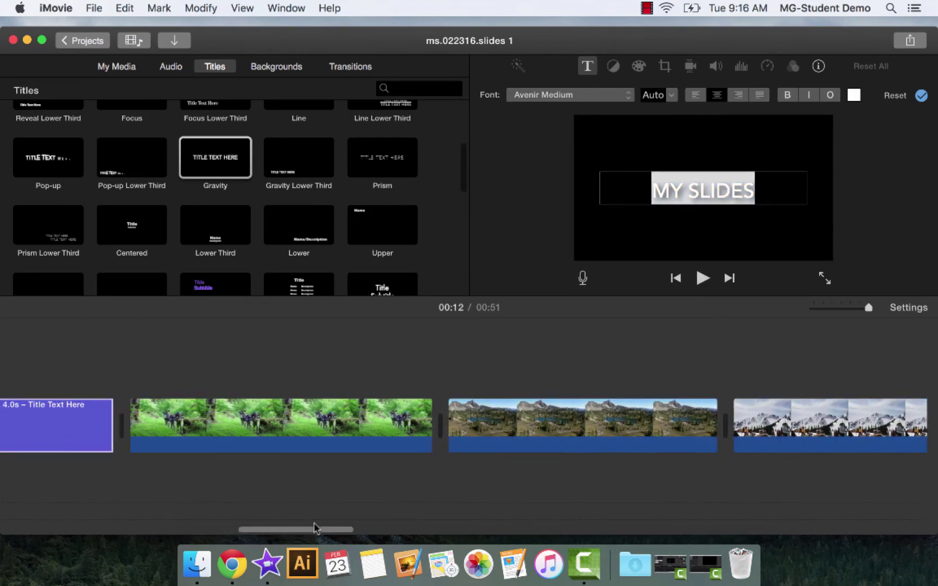
pyautogui.moveTo(299, 163); pyautogui.dragTo(177, 375)
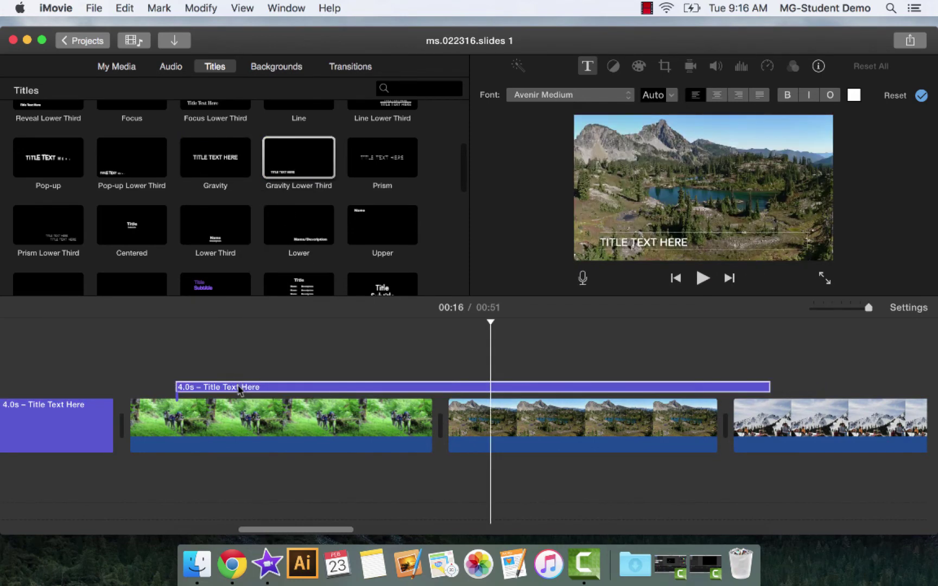
pyautogui.click(239, 388)
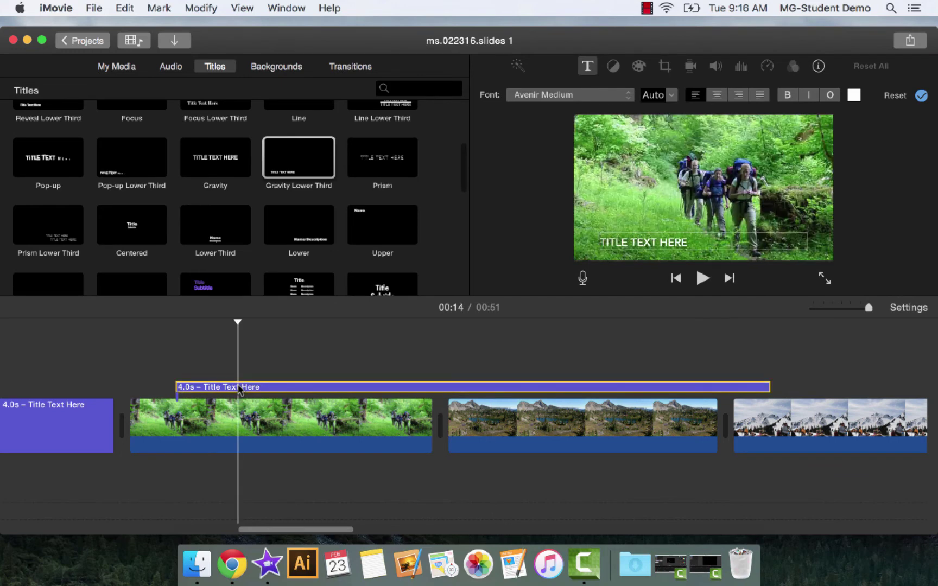
# Step: Replace the placeholder text of the Gravity Lower Third title with "HIKING ON THE TRAIL"
pyautogui.doubleClick(698, 239)
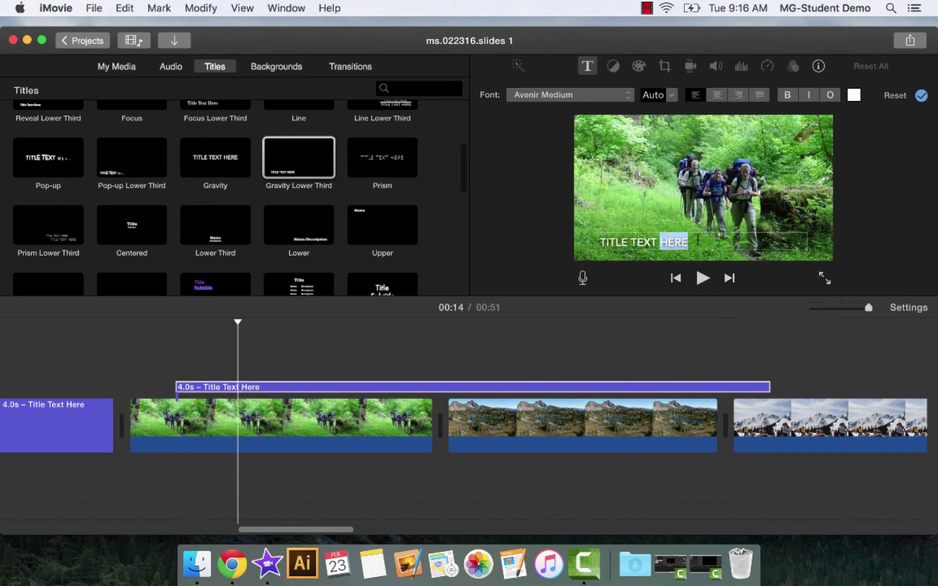
pyautogui.moveTo(698, 239); pyautogui.dragTo(555, 240)
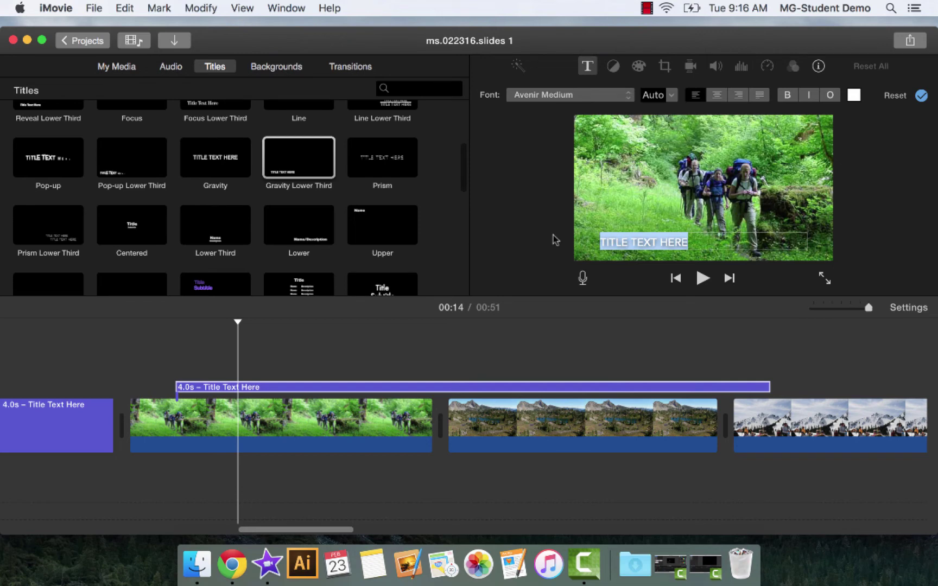
pyautogui.write('HIKING O')
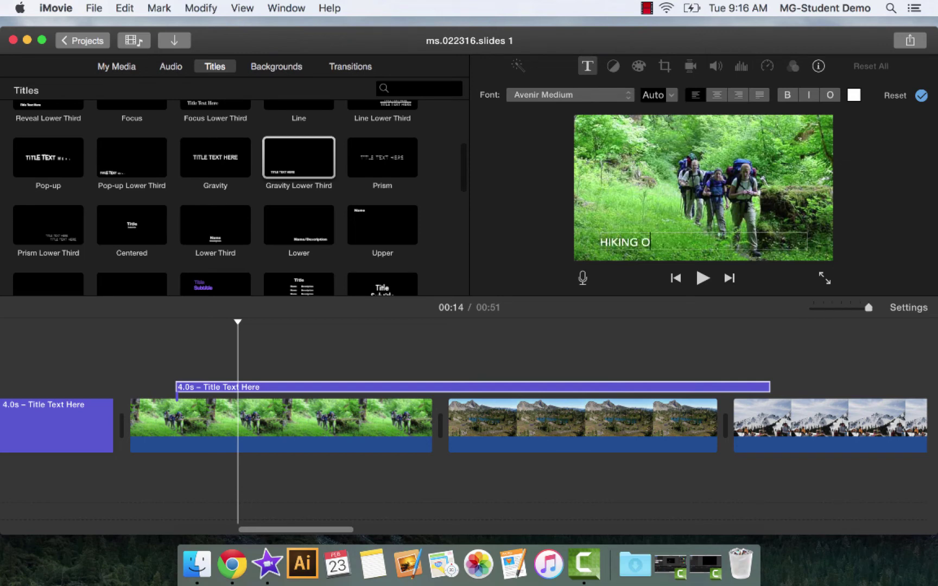
pyautogui.write('N THE TRAIL')
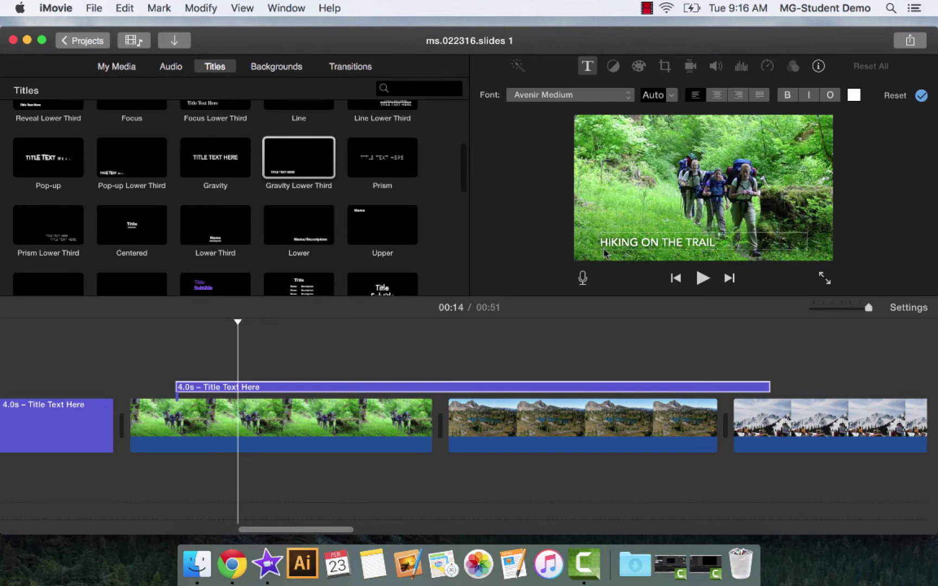
pyautogui.click(513, 355)
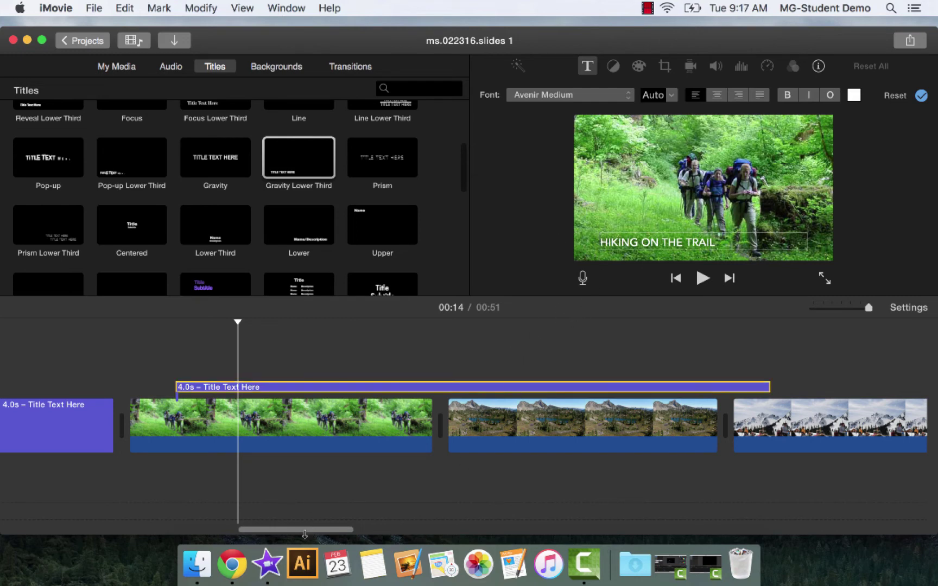
# Step: Add the Scrolling Credits title at the end of the timeline, after the last photo
pyautogui.moveTo(297, 533); pyautogui.dragTo(906, 522)
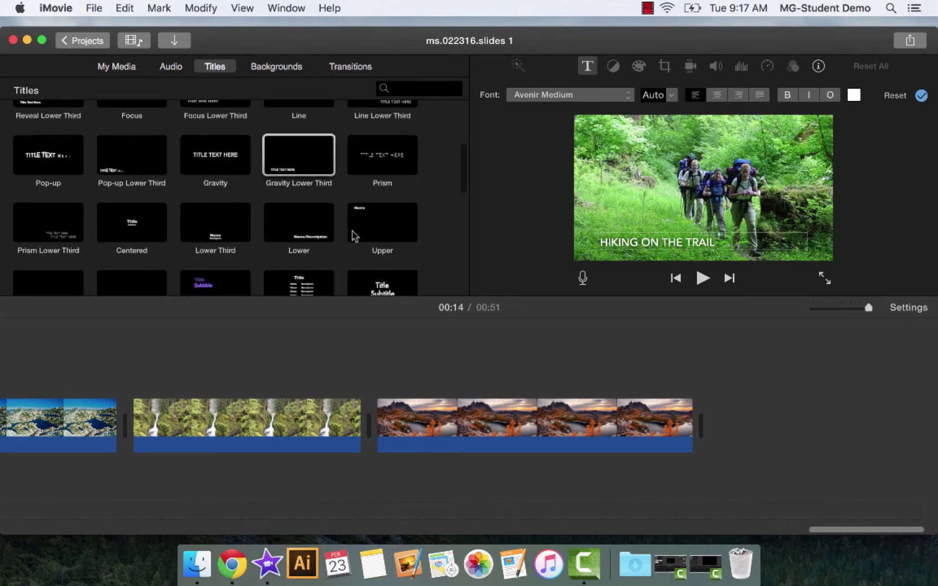
pyautogui.scroll(-1, 352, 235)
pyautogui.scroll(-2, 352, 235)
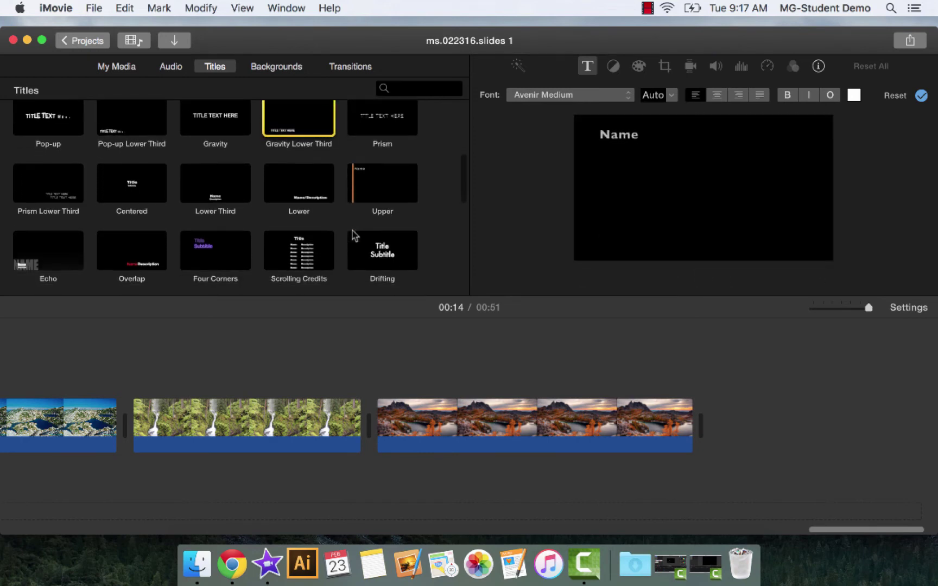
pyautogui.click(297, 250)
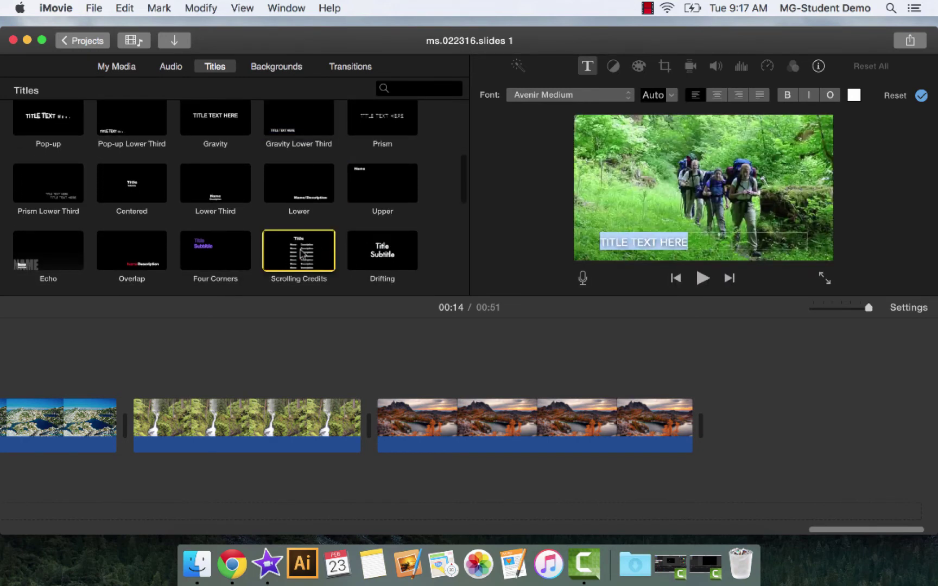
pyautogui.click(490, 328)
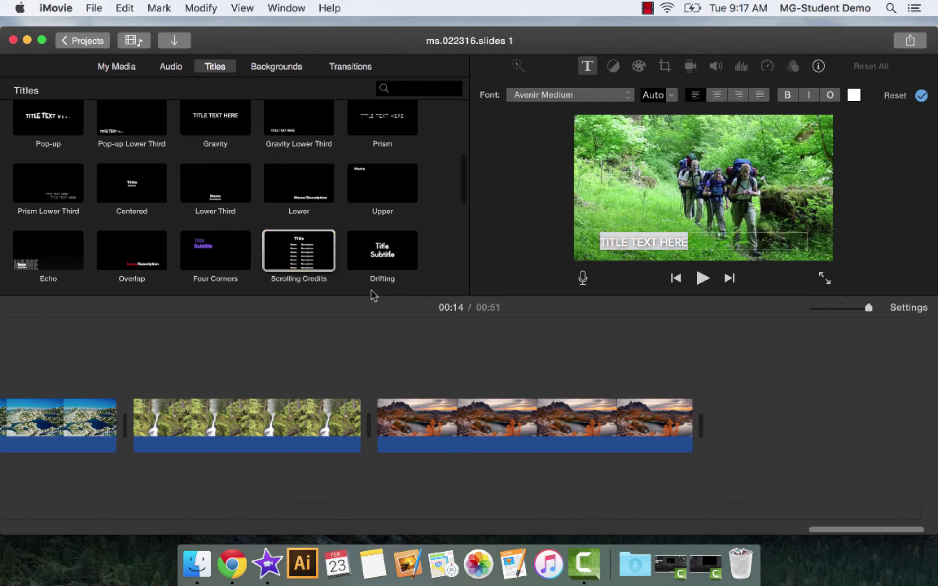
pyautogui.moveTo(293, 247); pyautogui.dragTo(707, 429)
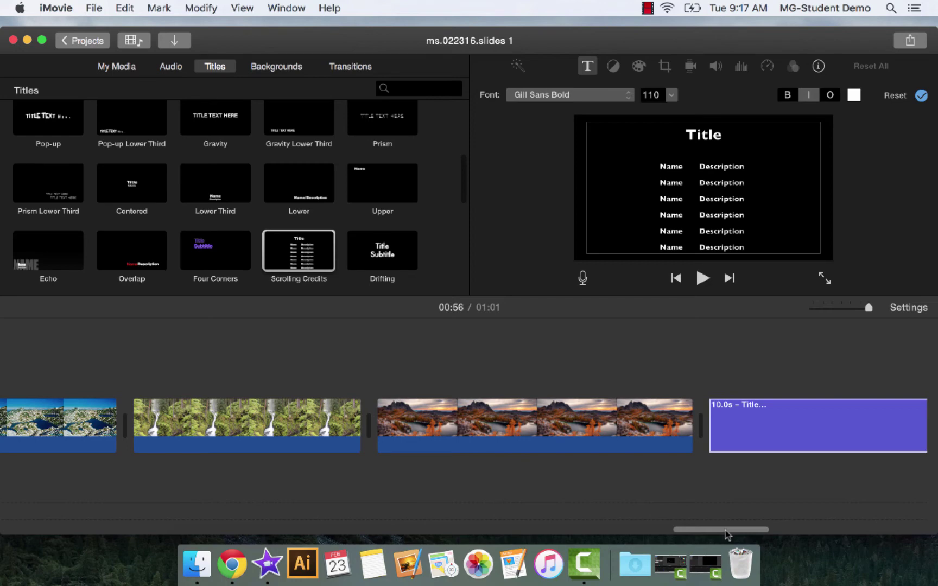
pyautogui.click(347, 71)
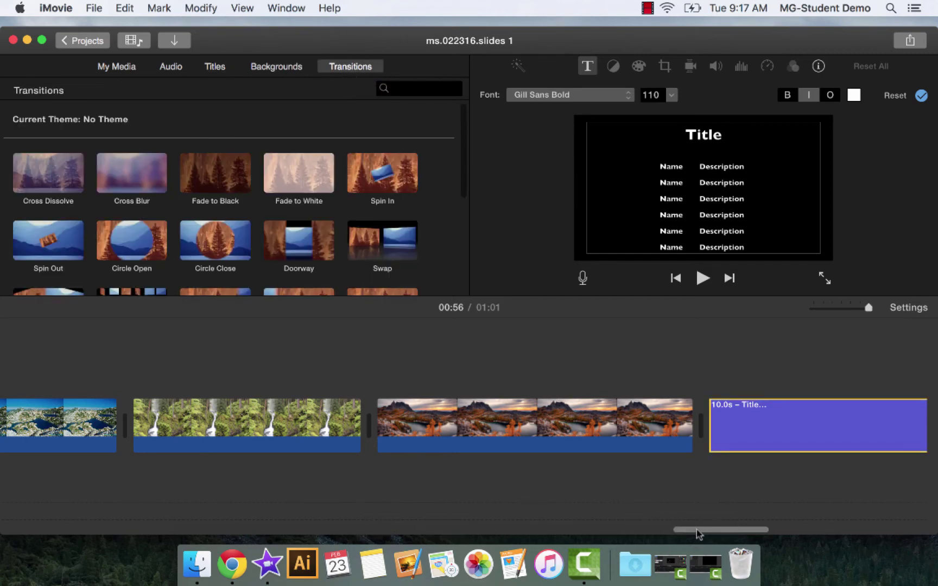
pyautogui.hscroll(-2, 699, 531)
pyautogui.moveTo(696, 529); pyautogui.dragTo(548, 528)
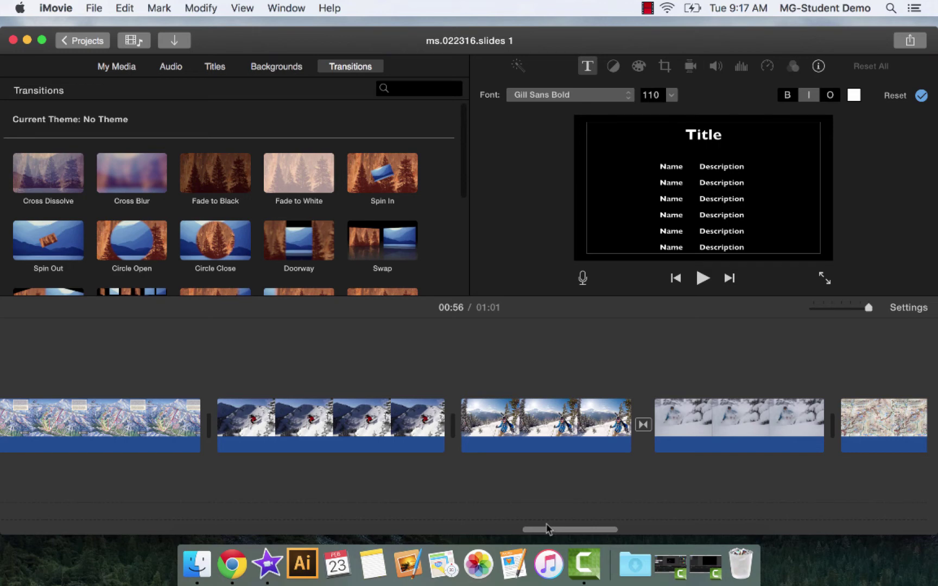
# Step: List the Jingles category of the iLife Sound Effects in the audio library
pyautogui.click(166, 70)
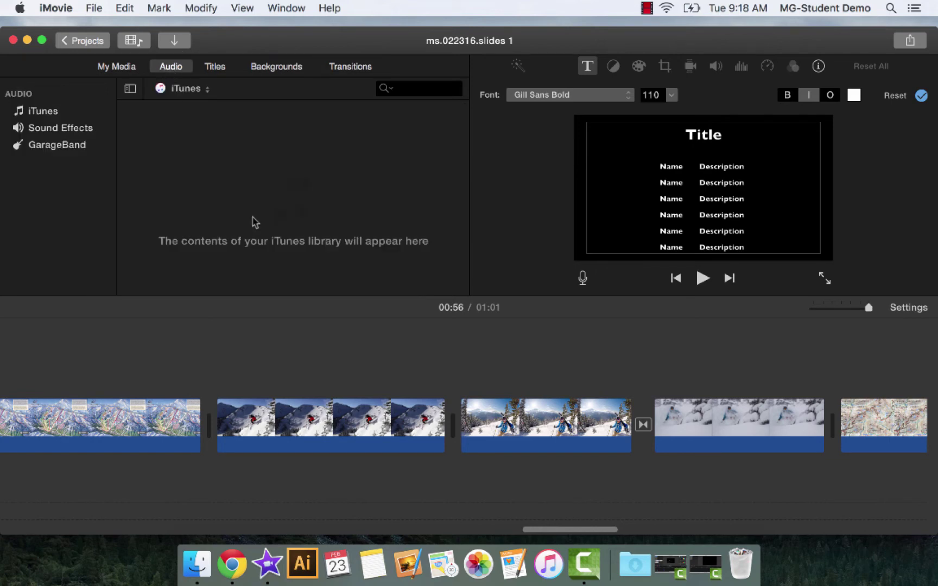
pyautogui.click(206, 89)
pyautogui.click(209, 89)
pyautogui.click(206, 93)
pyautogui.click(207, 92)
pyautogui.click(54, 129)
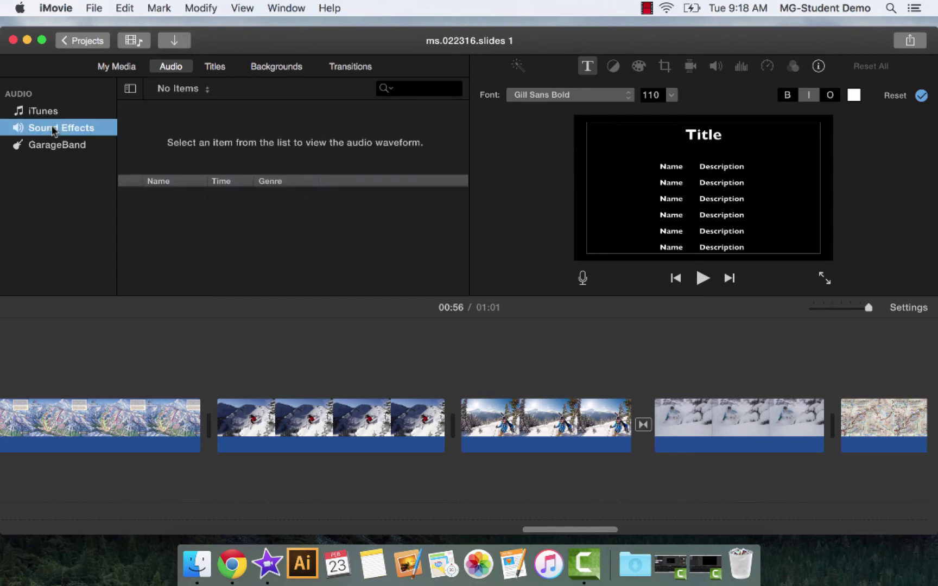
pyautogui.click(209, 96)
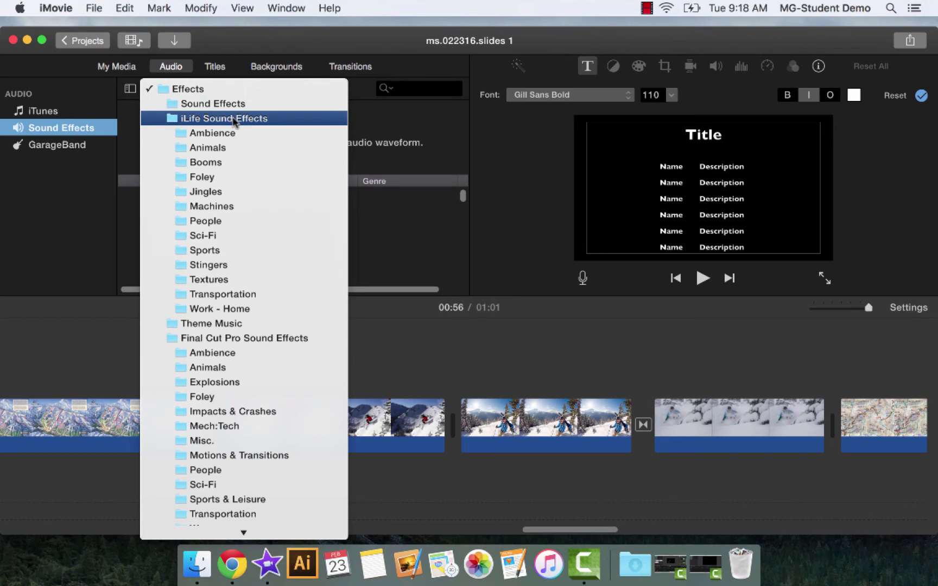
pyautogui.click(212, 196)
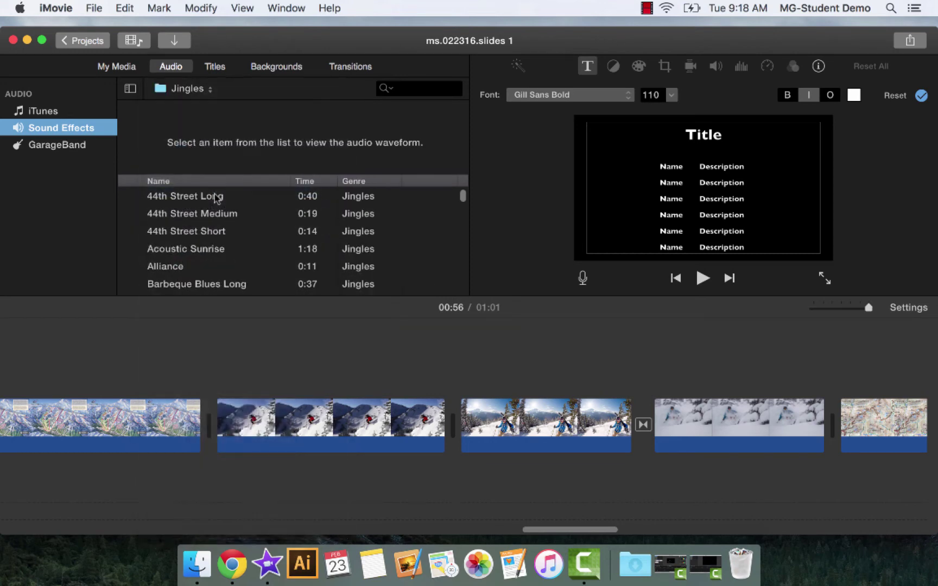
# Step: Raise the volume and preview jingles such as 44th Street Short, Acoustic Sunrise, Alliance and Bossa Lounger Long, stopping playback at the end
pyautogui.click(216, 198)
pyautogui.click(215, 198)
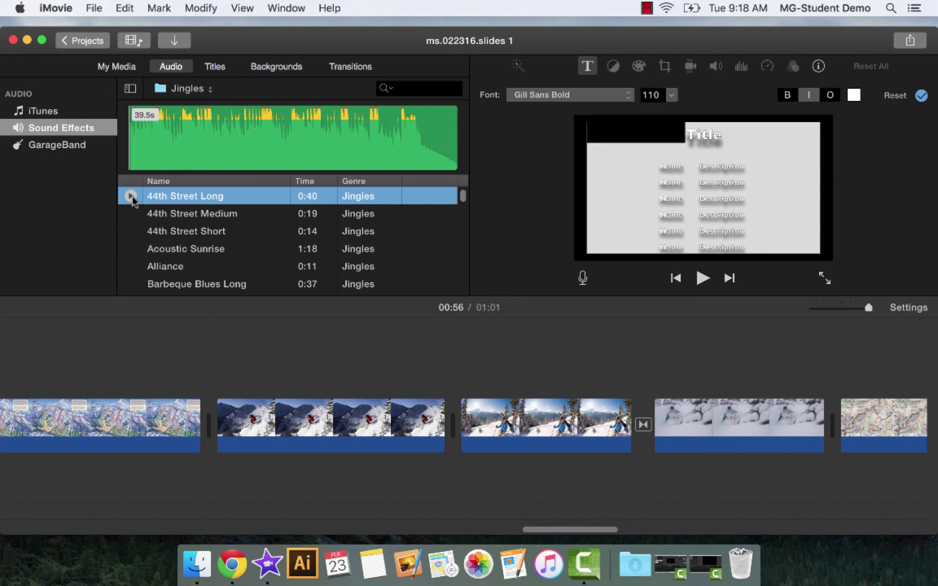
pyautogui.press('XF86AudioRaiseVolume')
pyautogui.click(131, 232)
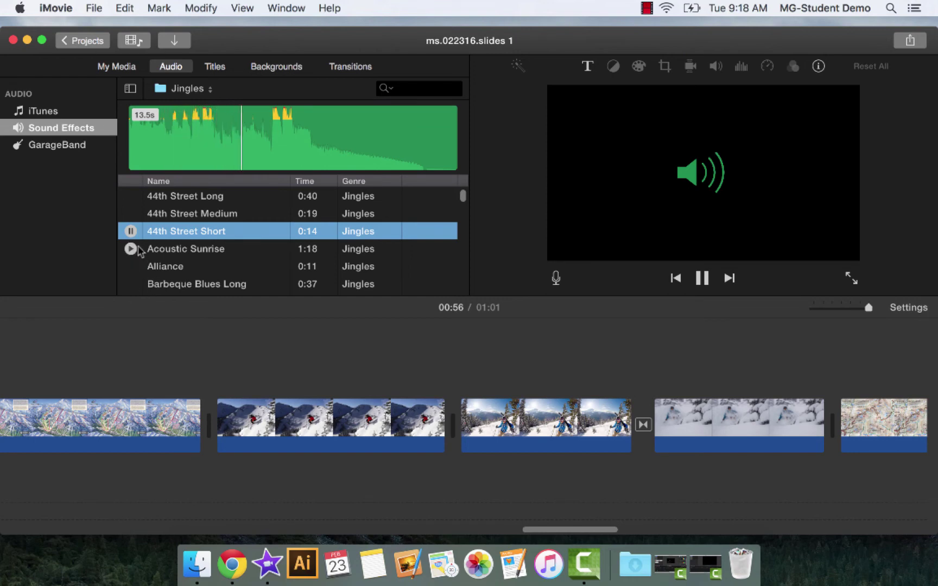
pyautogui.click(131, 248)
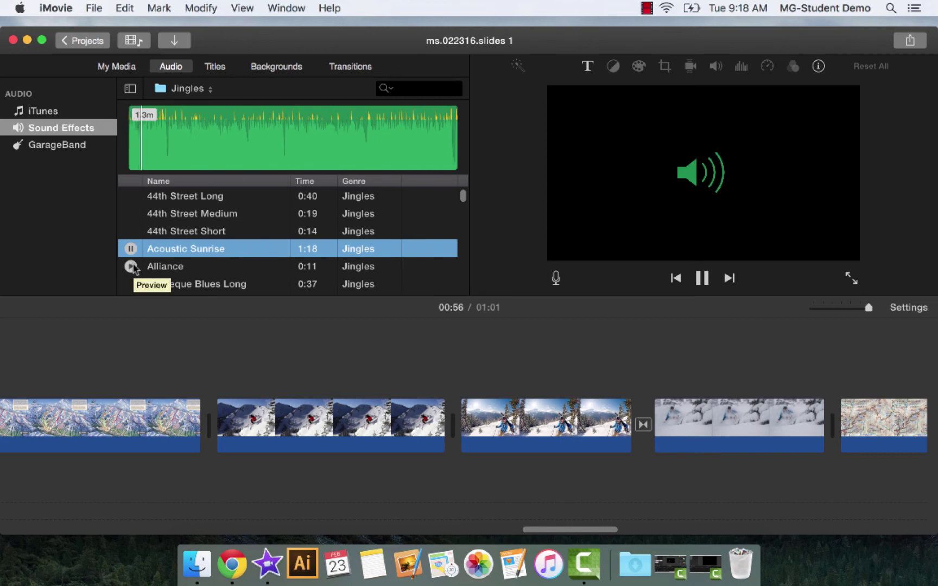
pyautogui.click(131, 267)
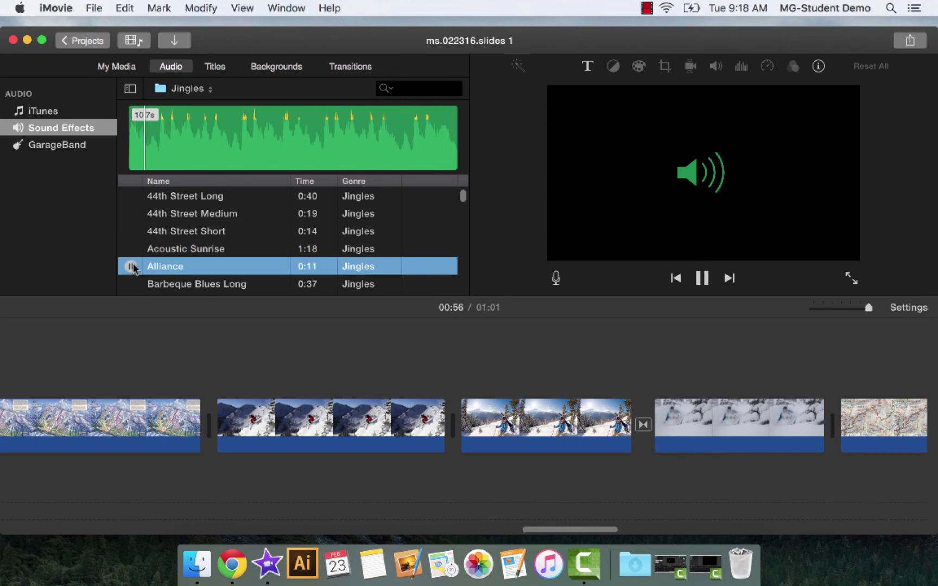
pyautogui.scroll(-3, 134, 268)
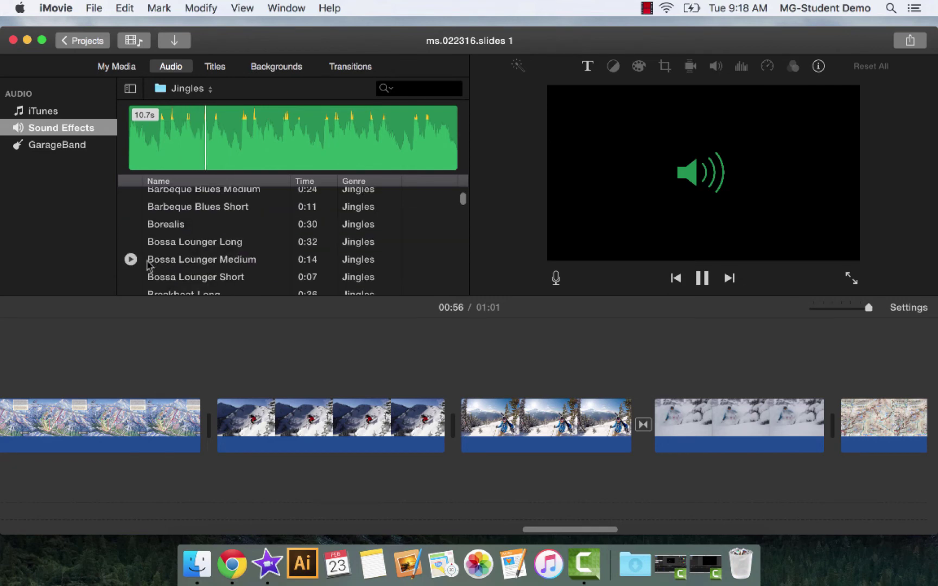
pyautogui.click(130, 243)
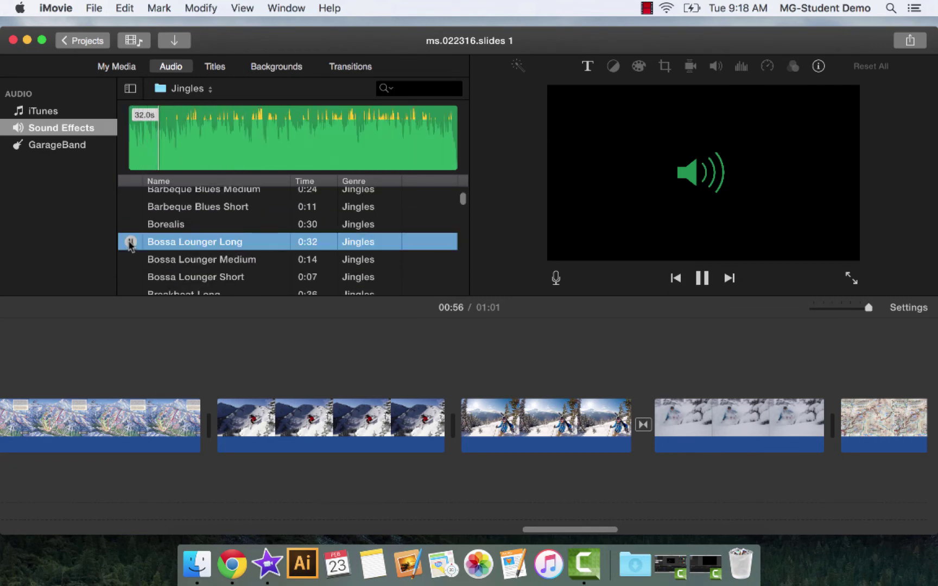
pyautogui.click(130, 243)
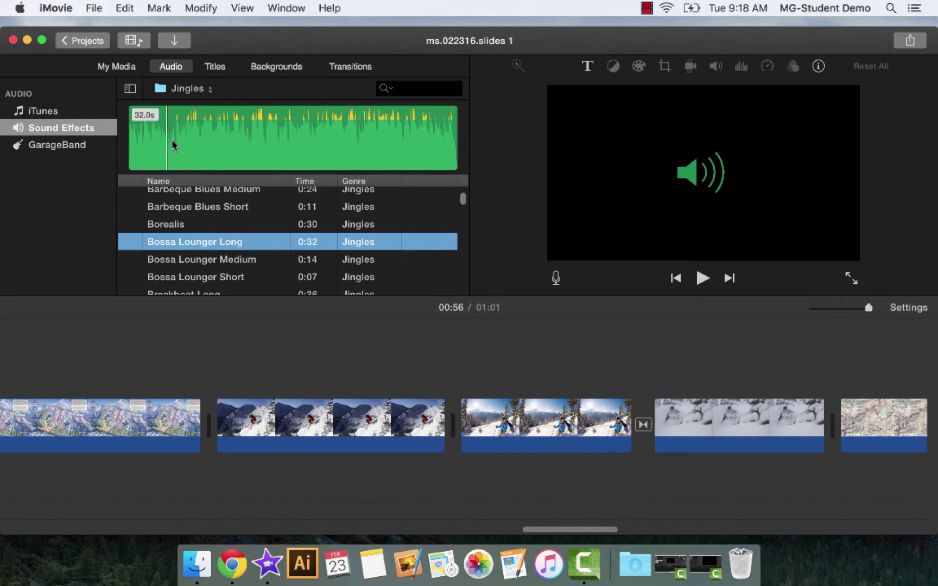
# Step: Switch to the iLife Sci-Fi sound effects and preview Computer Data 01, Computer Data 02 and Star Drive Engaged
pyautogui.click(203, 90)
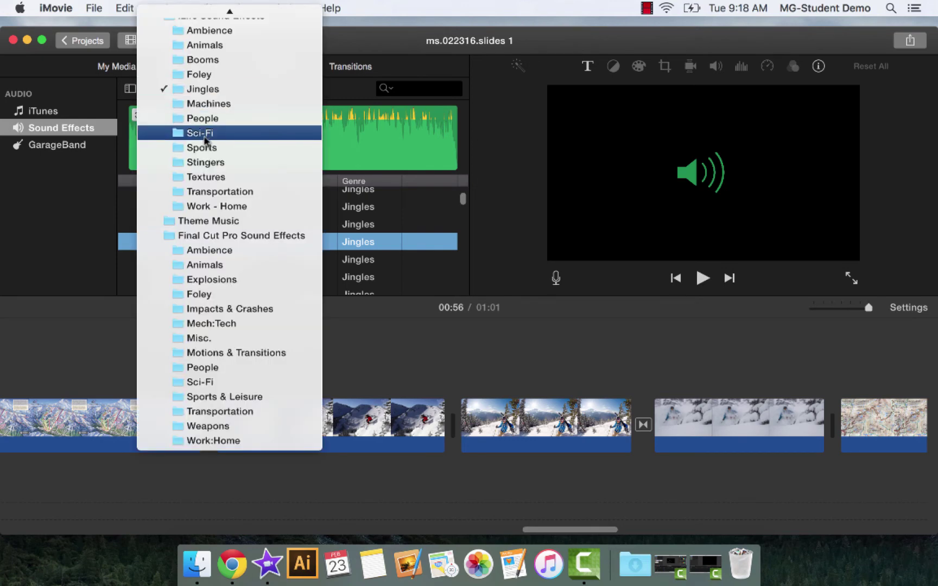
pyautogui.click(203, 133)
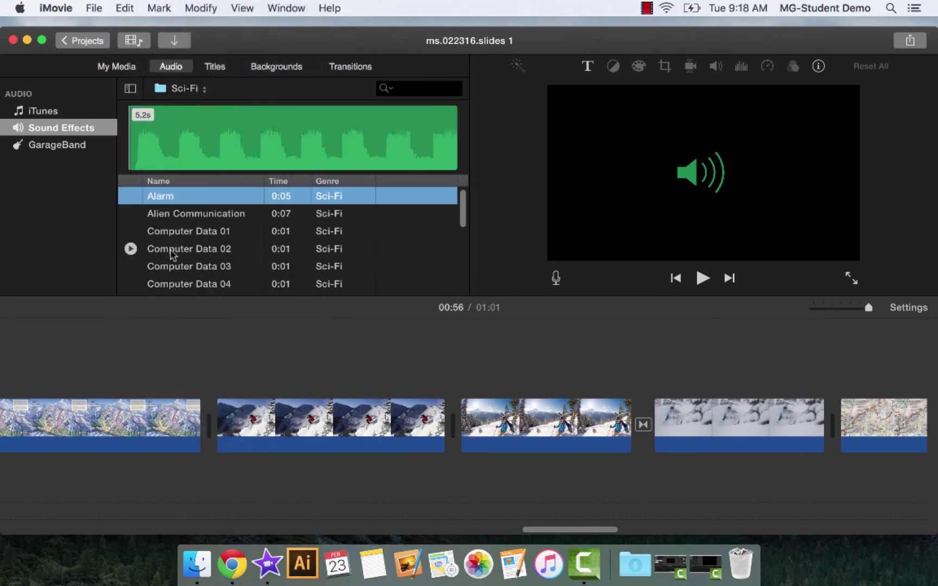
pyautogui.click(131, 232)
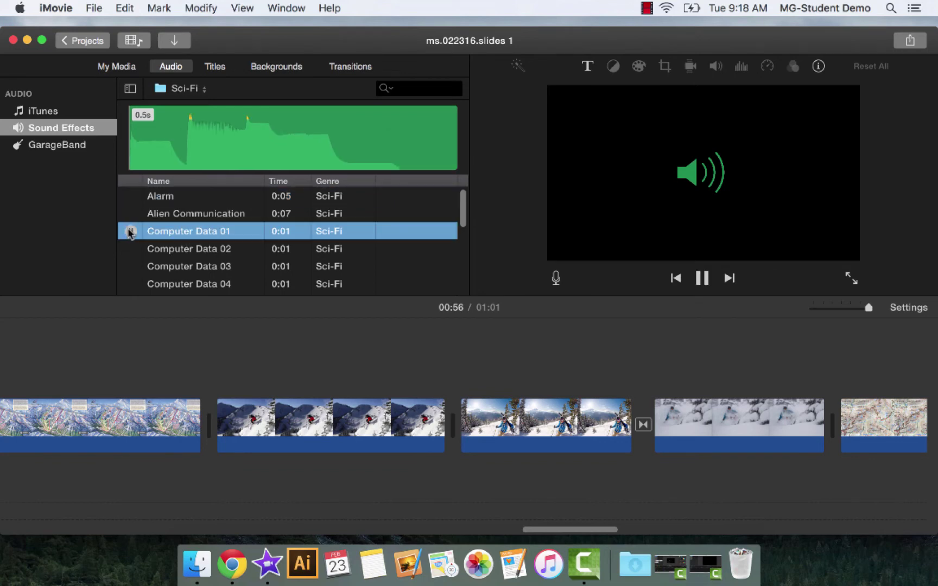
pyautogui.click(130, 249)
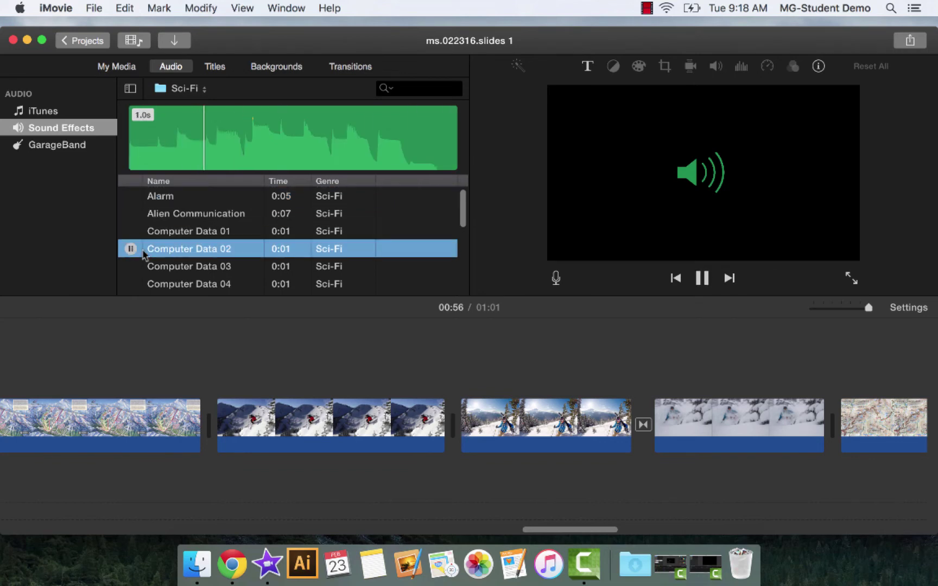
pyautogui.scroll(-4, 204, 264)
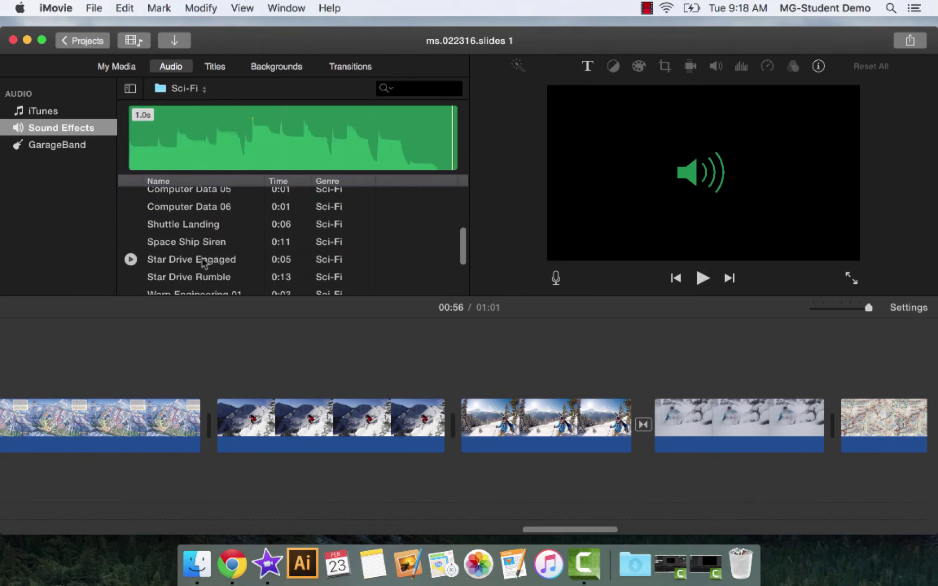
pyautogui.click(131, 260)
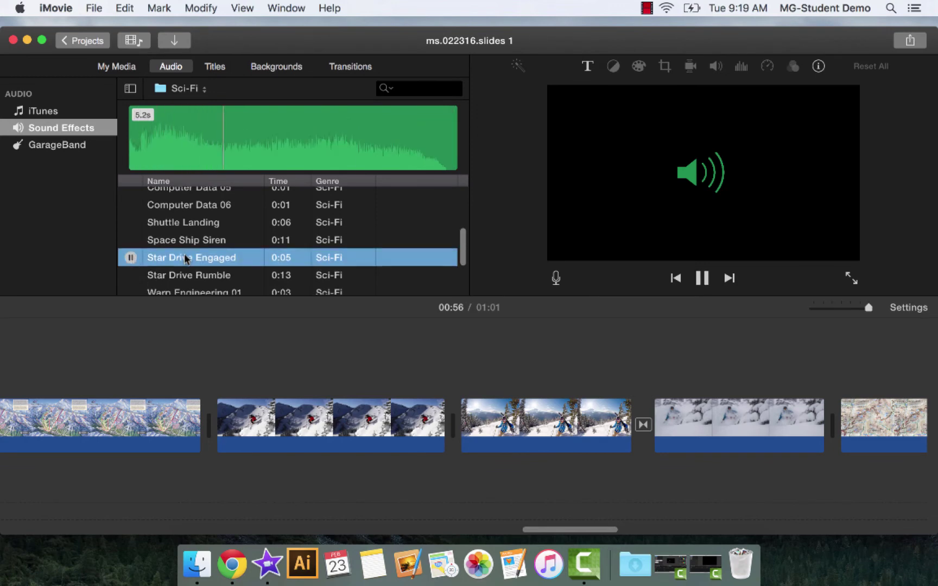
pyautogui.scroll(-4, 184, 255)
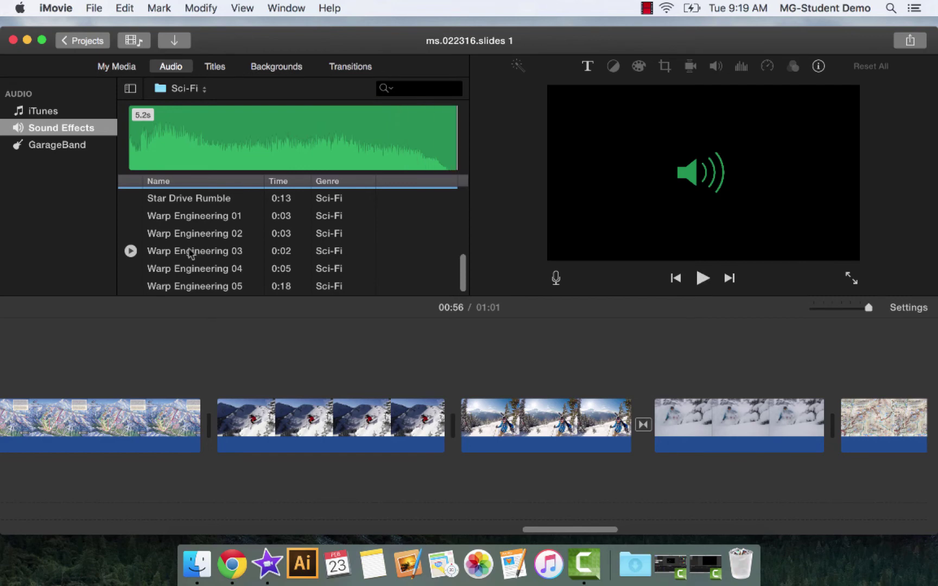
# Step: Preview Cartoon Boing and Cartoon Chipmunk from the Stingers sound effects, and add Cartoon Chipmunk to the timeline's background music area
pyautogui.click(204, 89)
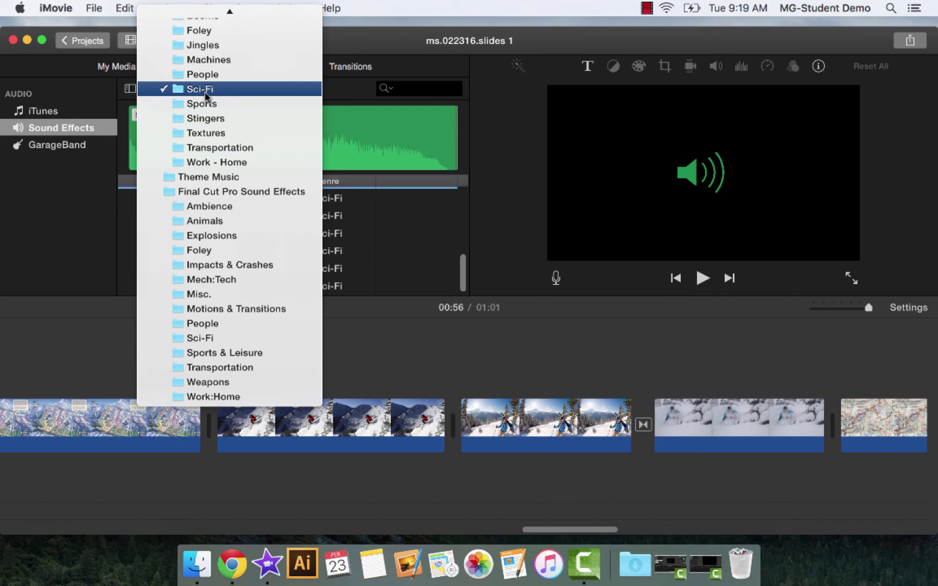
pyautogui.click(206, 117)
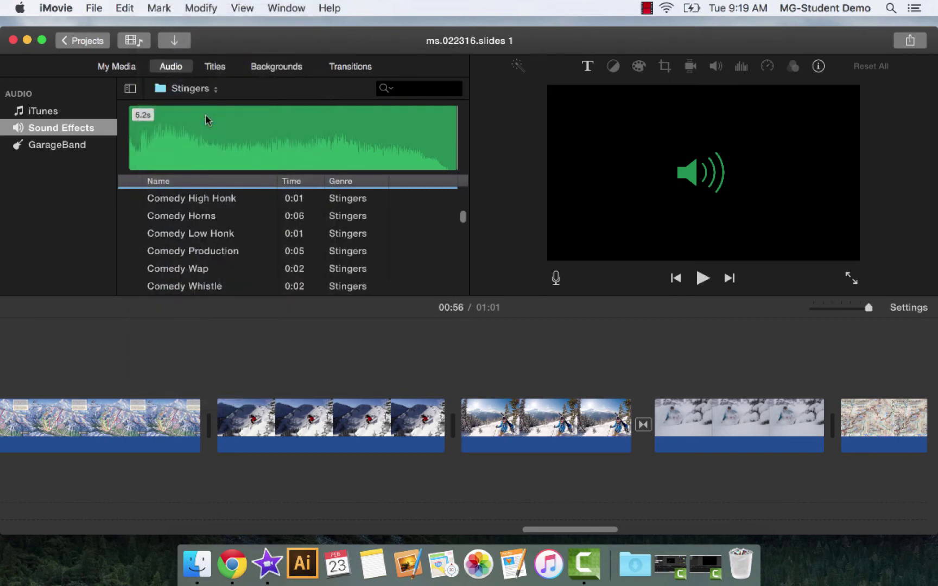
pyautogui.click(130, 214)
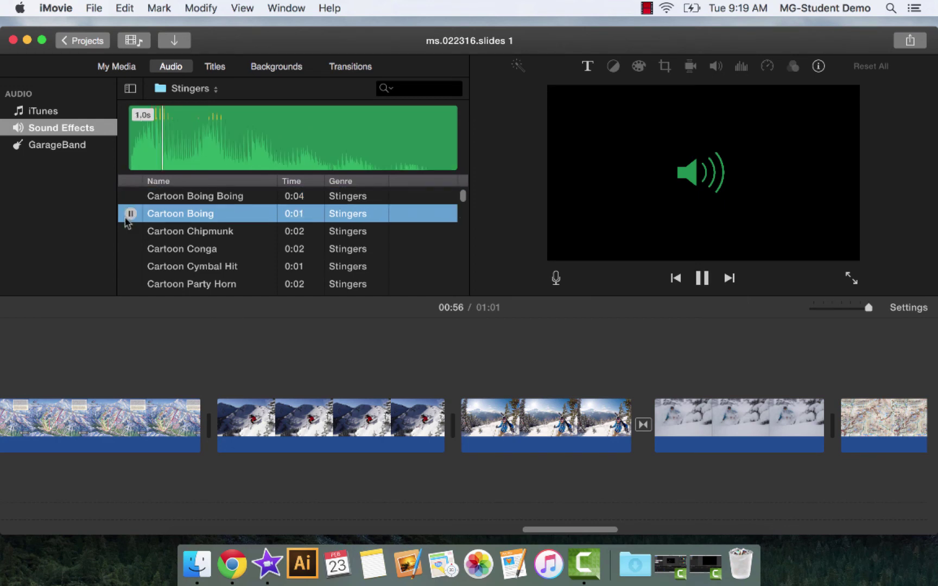
pyautogui.click(131, 214)
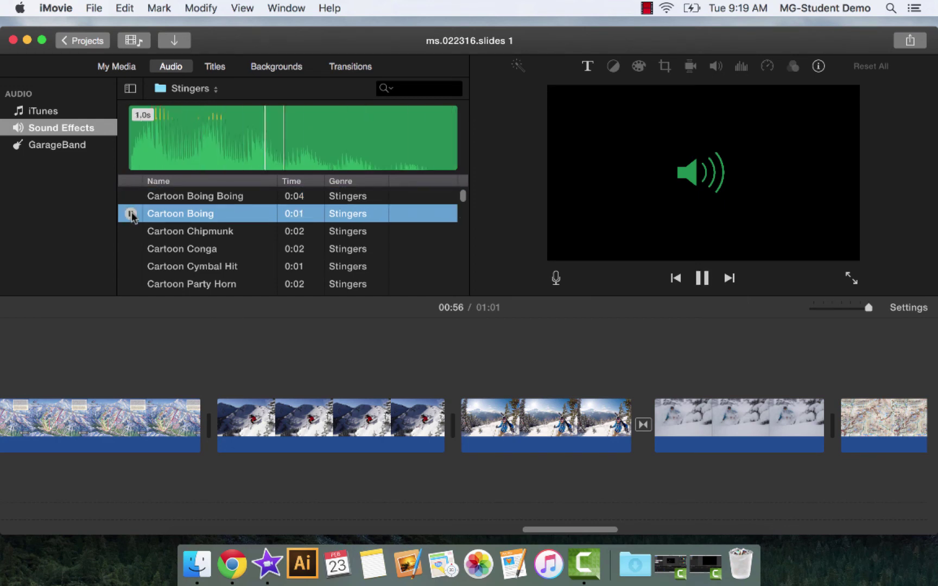
pyautogui.click(130, 230)
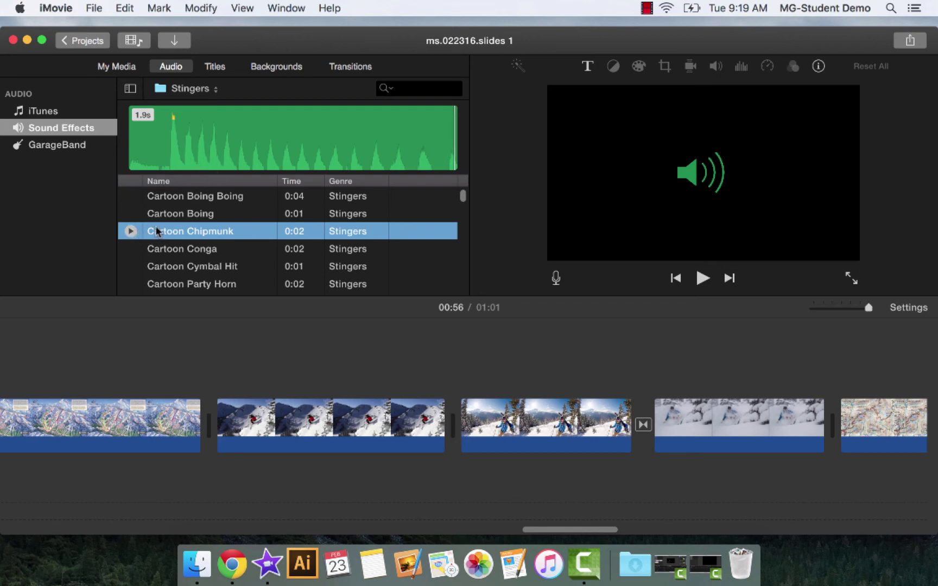
pyautogui.moveTo(153, 239); pyautogui.dragTo(130, 504)
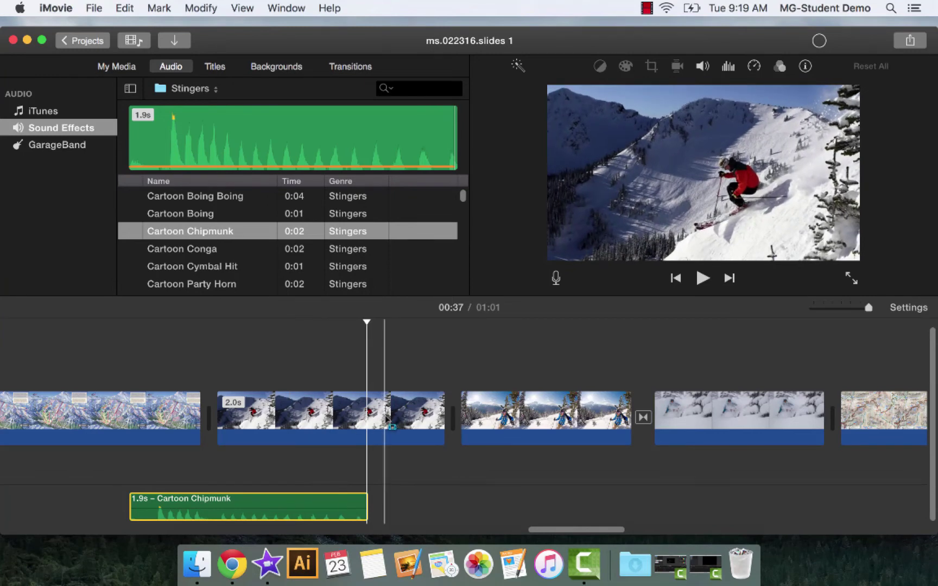
# Step: Switch back to the Jingles sound effects and attach Acoustic Sunrise beneath the trail map photo before the red-jacket skier
pyautogui.click(202, 92)
pyautogui.scroll(4, 209, 89)
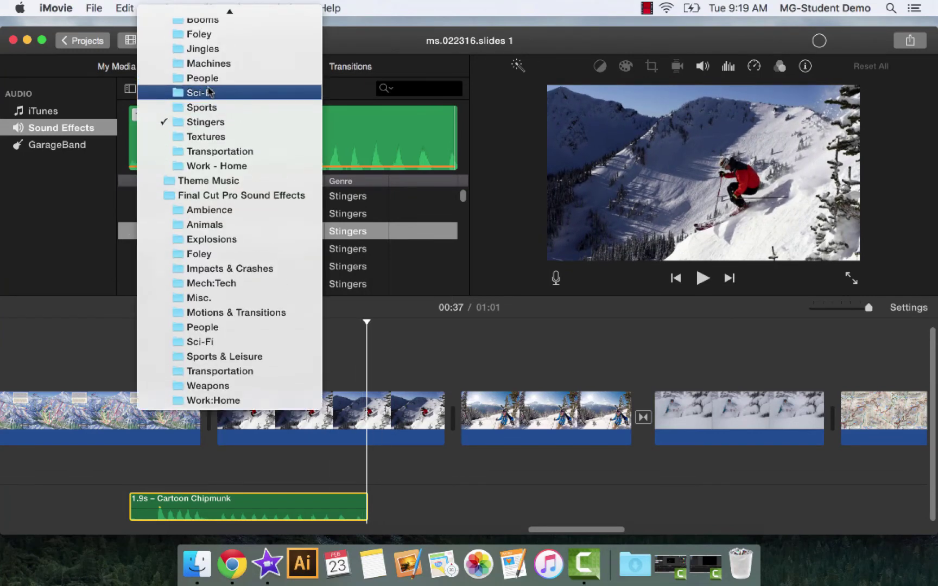
pyautogui.click(205, 74)
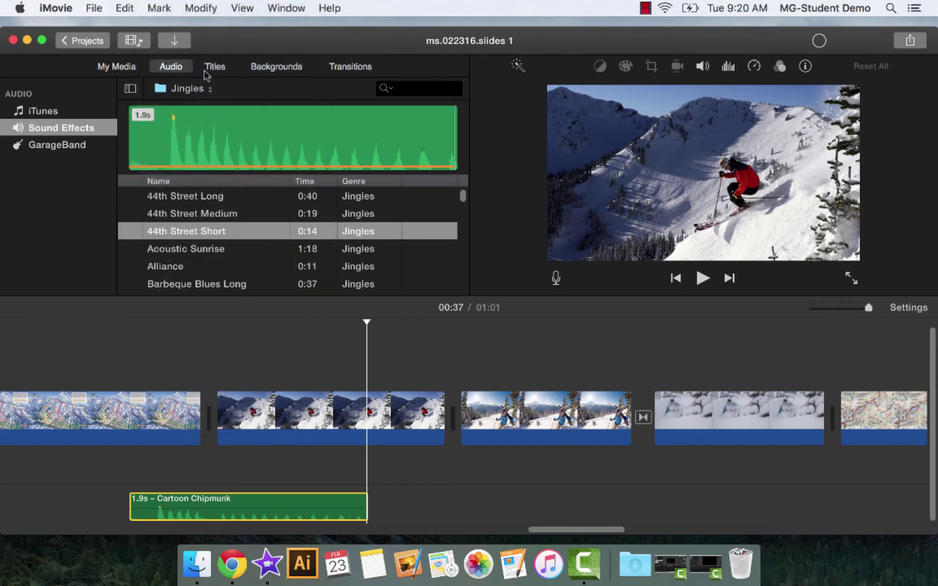
pyautogui.click(150, 251)
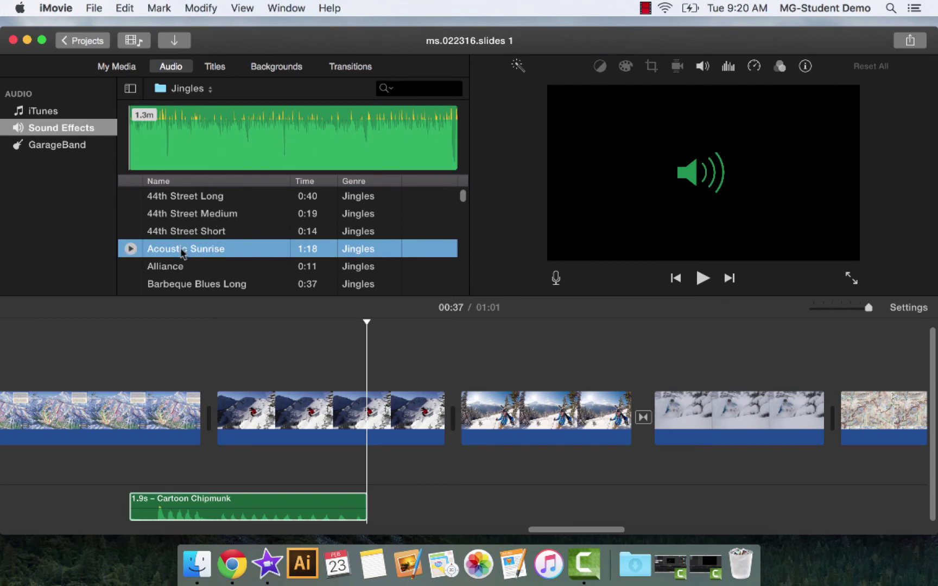
pyautogui.moveTo(167, 249); pyautogui.dragTo(49, 477)
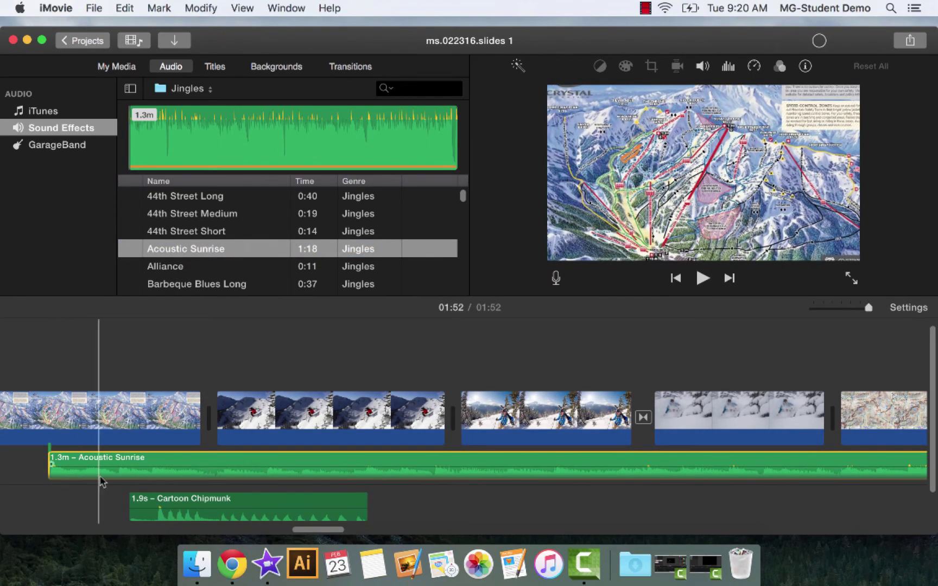
# Step: Move the Acoustic Sunrise clip about 2 seconds earlier and trim its end to the end of the closing 10-second title
pyautogui.moveTo(478, 462); pyautogui.dragTo(207, 466)
pyautogui.hscroll(15, 201, 462)
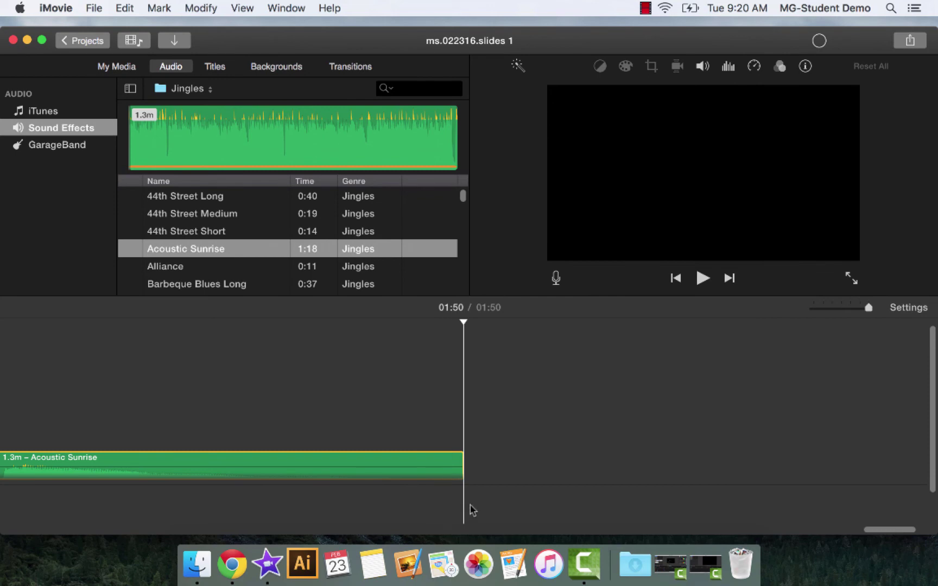
pyautogui.click(677, 279)
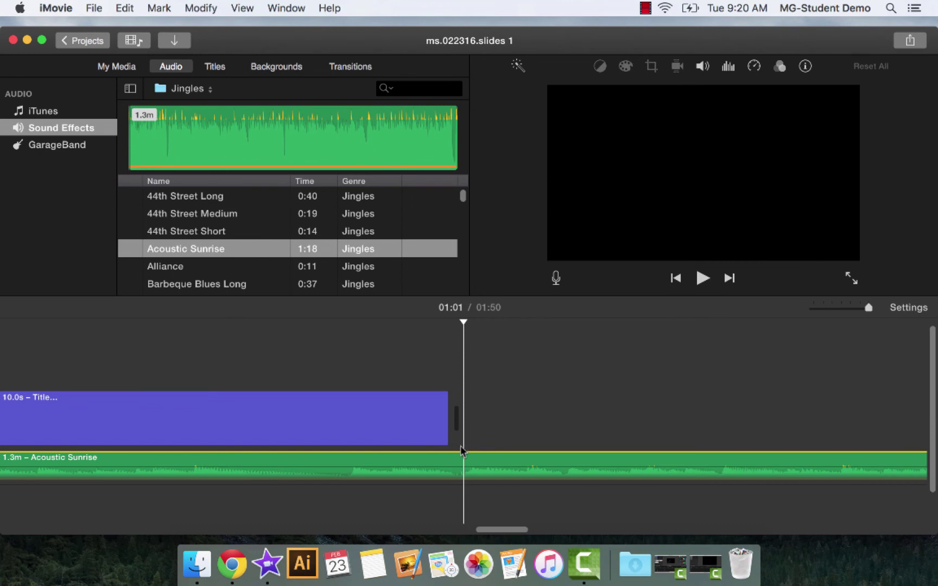
pyautogui.hotkey('alt', '/')
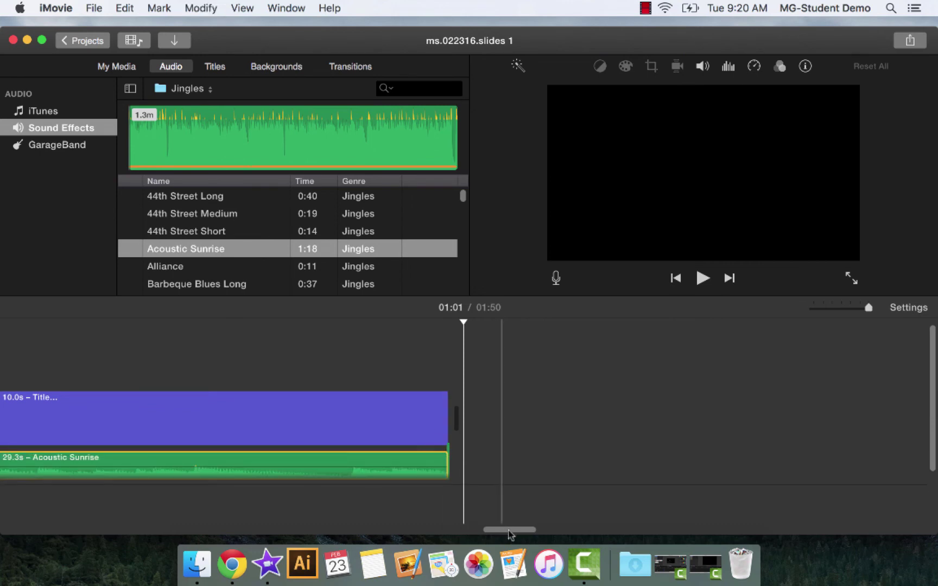
# Step: Attach the Cartoon Chipmunk clip to the start of the red-jacket skier photo and fade out about its second half
pyautogui.moveTo(508, 530); pyautogui.dragTo(312, 529)
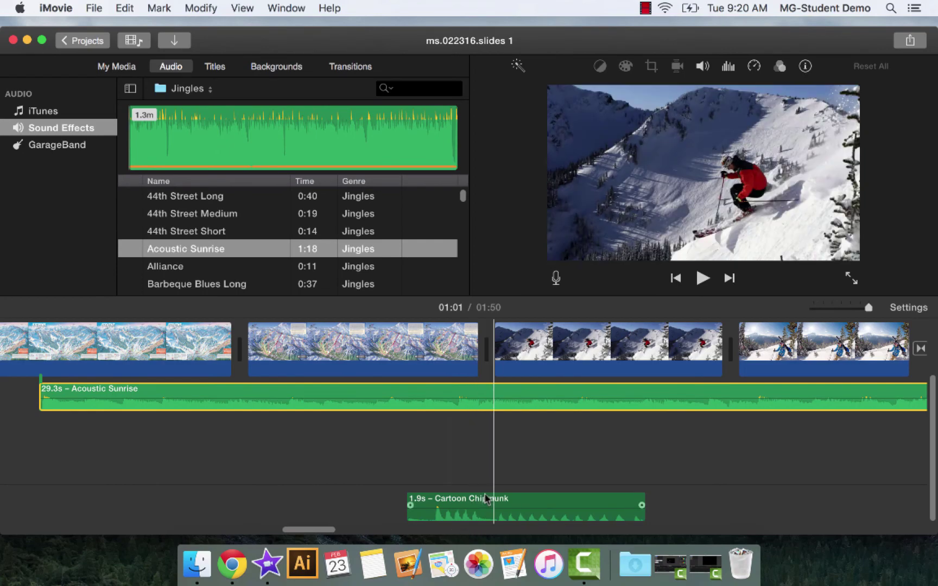
pyautogui.moveTo(486, 495); pyautogui.dragTo(566, 460)
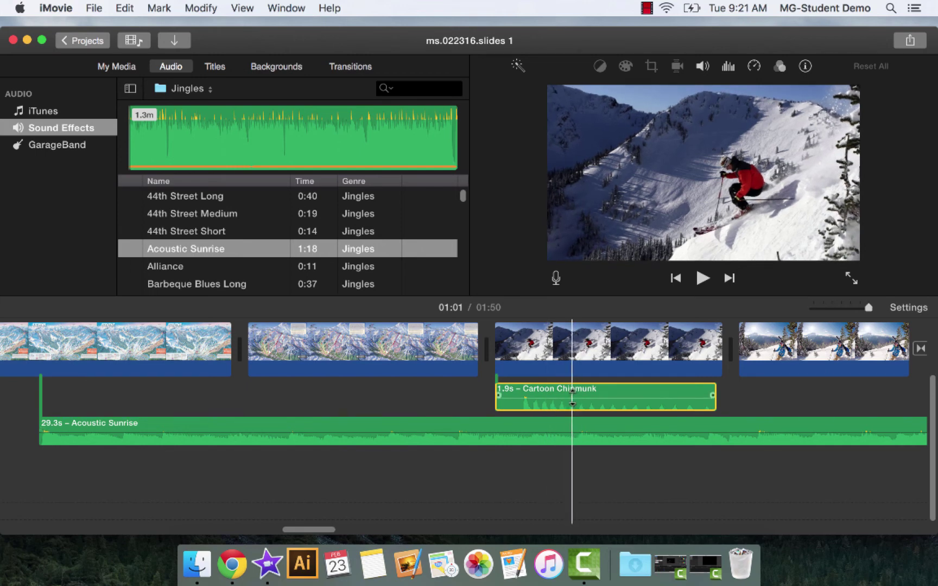
pyautogui.moveTo(572, 396); pyautogui.dragTo(573, 396)
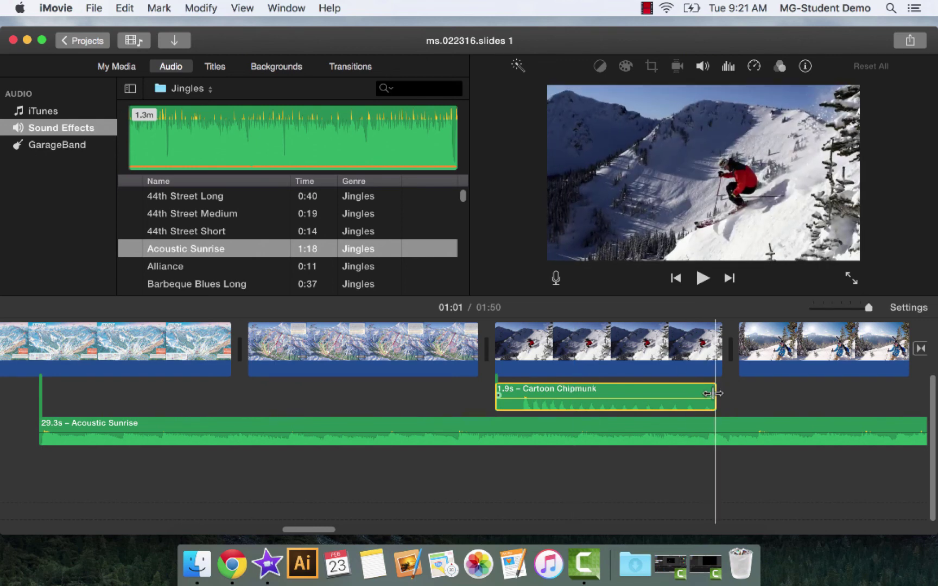
pyautogui.moveTo(713, 393); pyautogui.dragTo(605, 398)
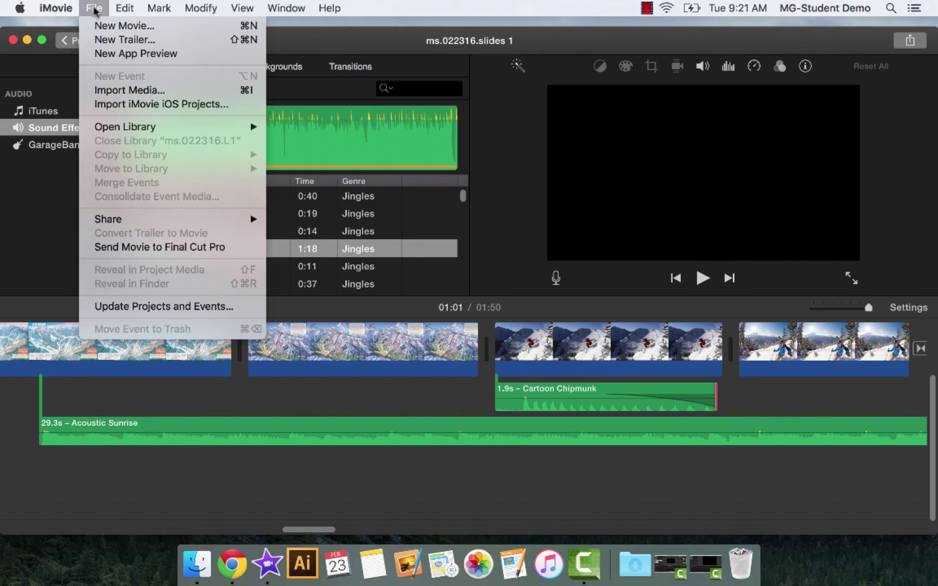
# Step: Share the movie as a file with Video and Audio format, 720p 60 resolution, High quality and Faster compression
pyautogui.moveTo(130, 221)
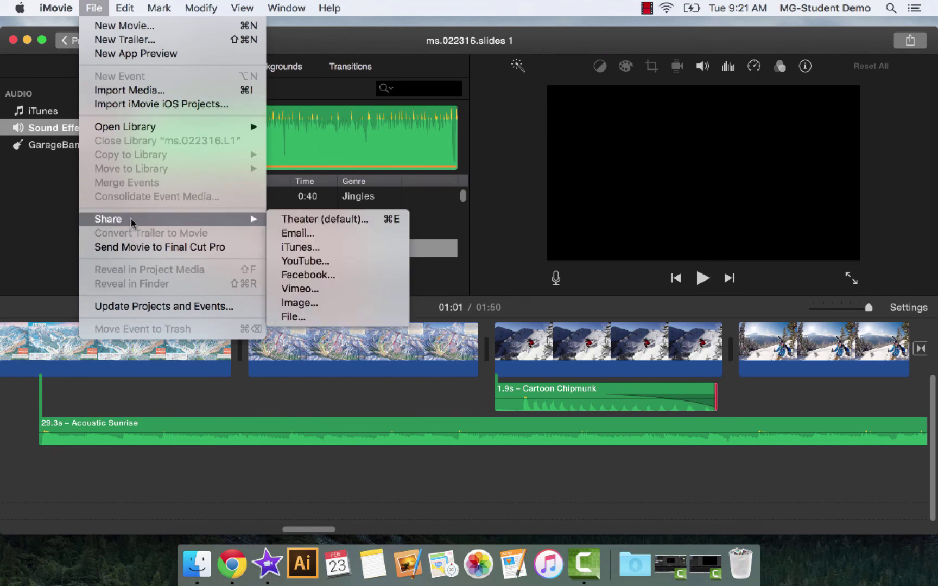
pyautogui.click(912, 44)
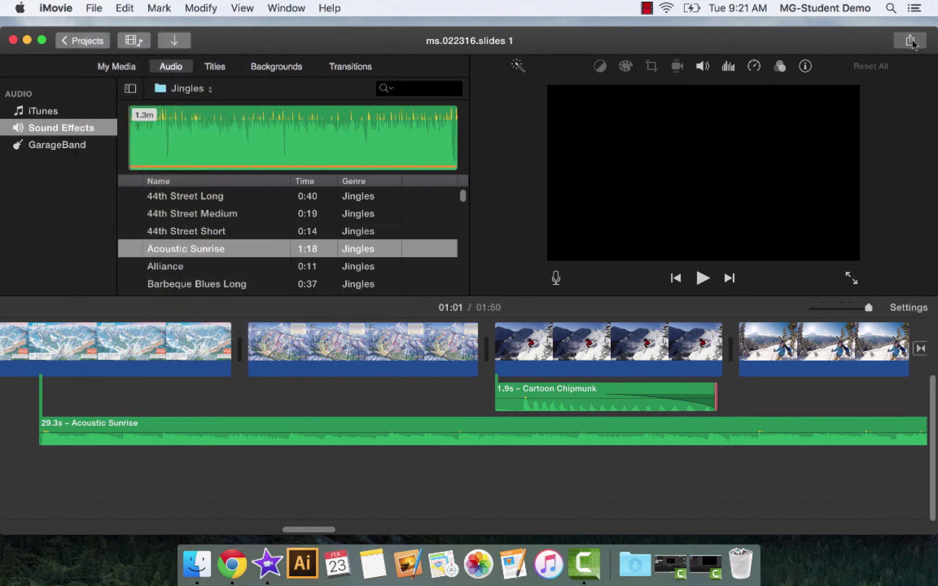
pyautogui.click(912, 43)
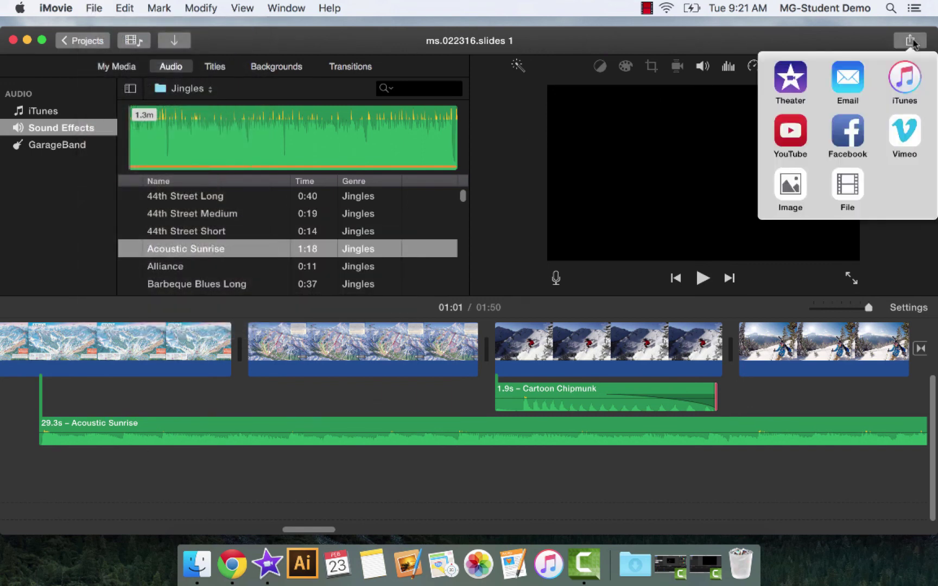
pyautogui.click(851, 184)
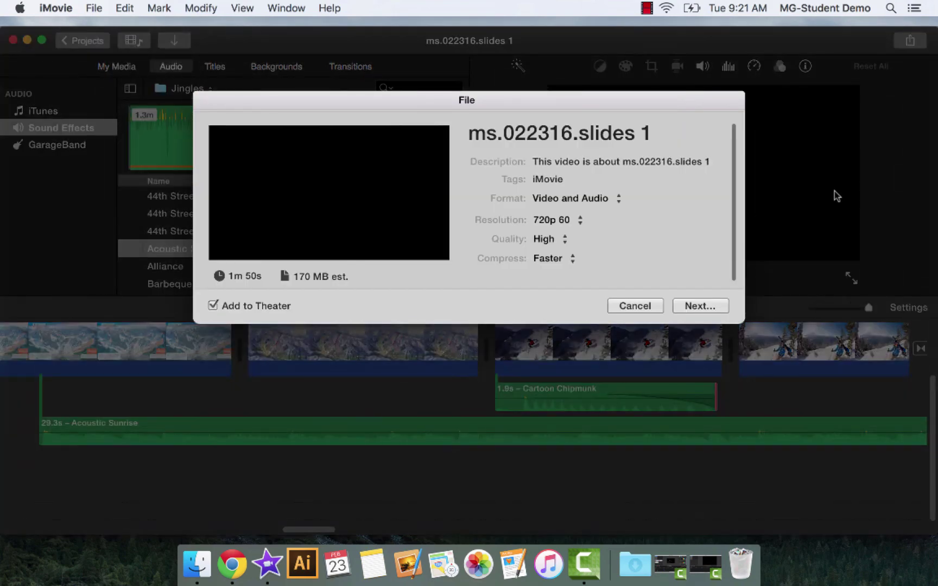
pyautogui.click(579, 221)
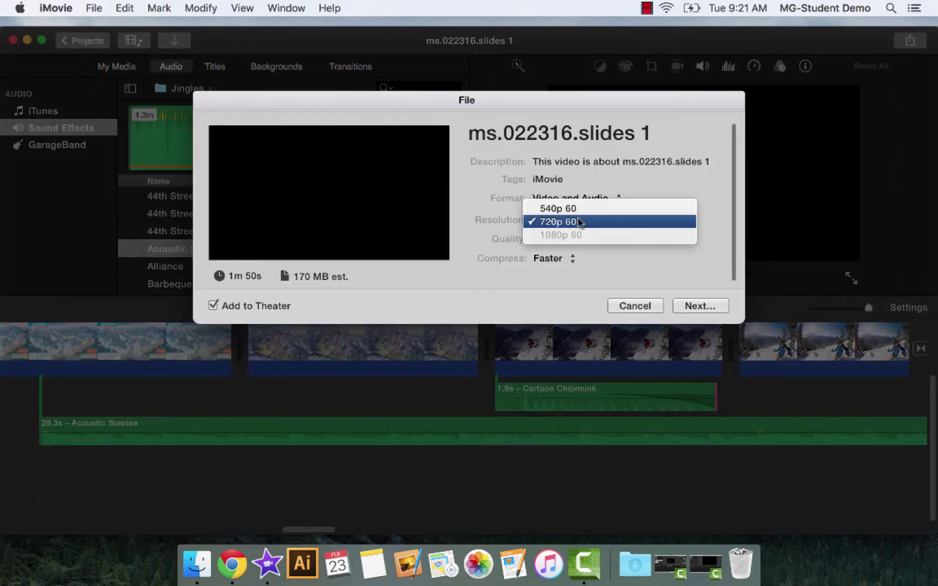
pyautogui.click(579, 222)
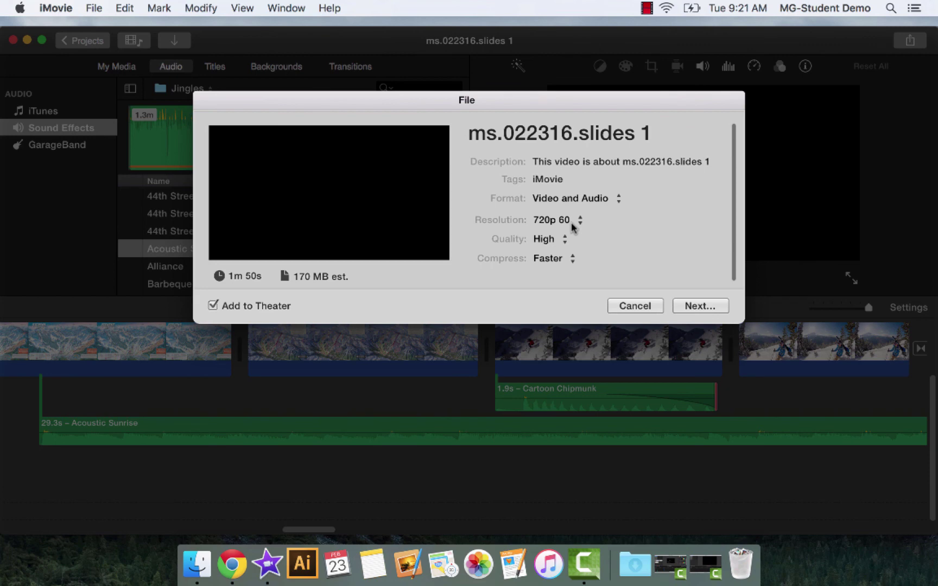
pyautogui.click(701, 308)
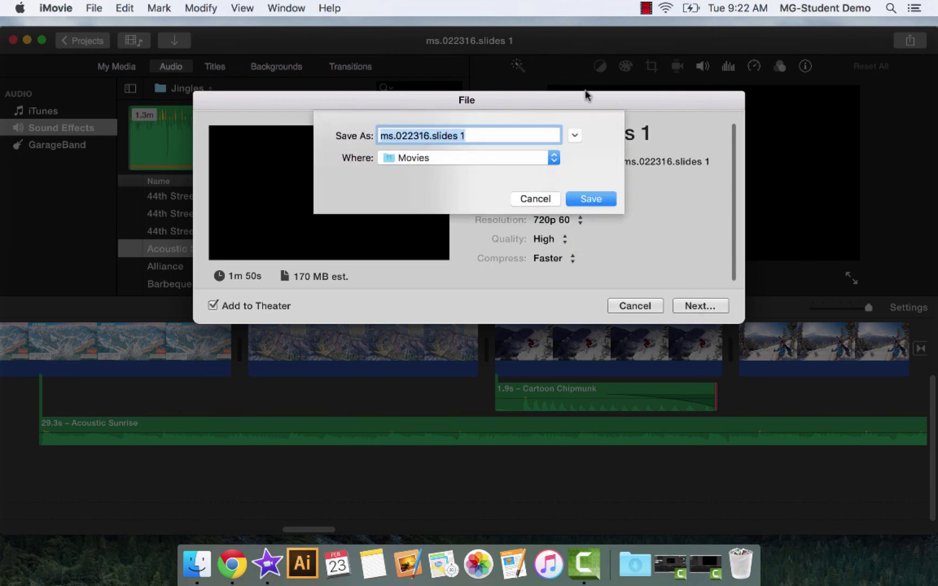
# Step: Save the export as ms.022316.slides 1 in Documents > ms.021216.home > ms.021216.proj, and dismiss the export notification
pyautogui.click(575, 136)
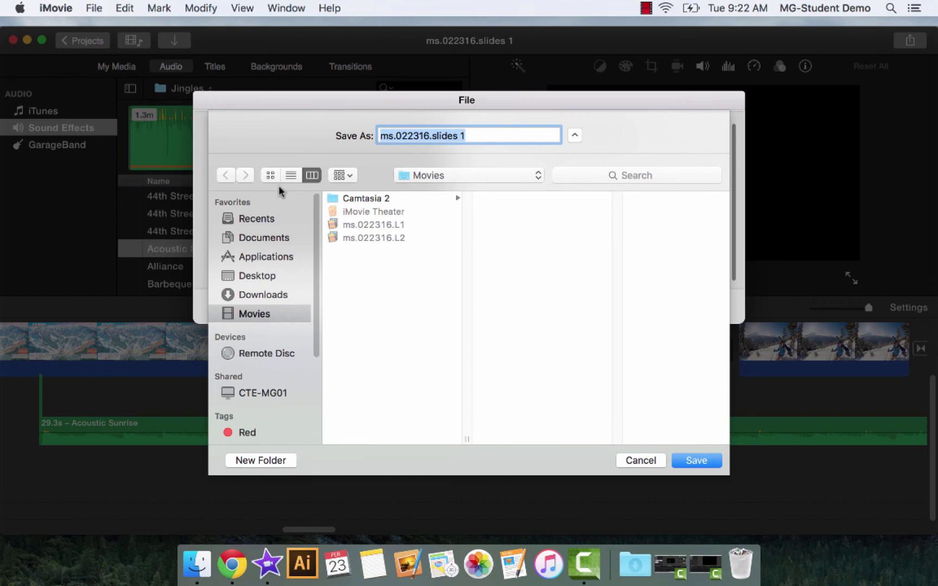
pyautogui.click(254, 239)
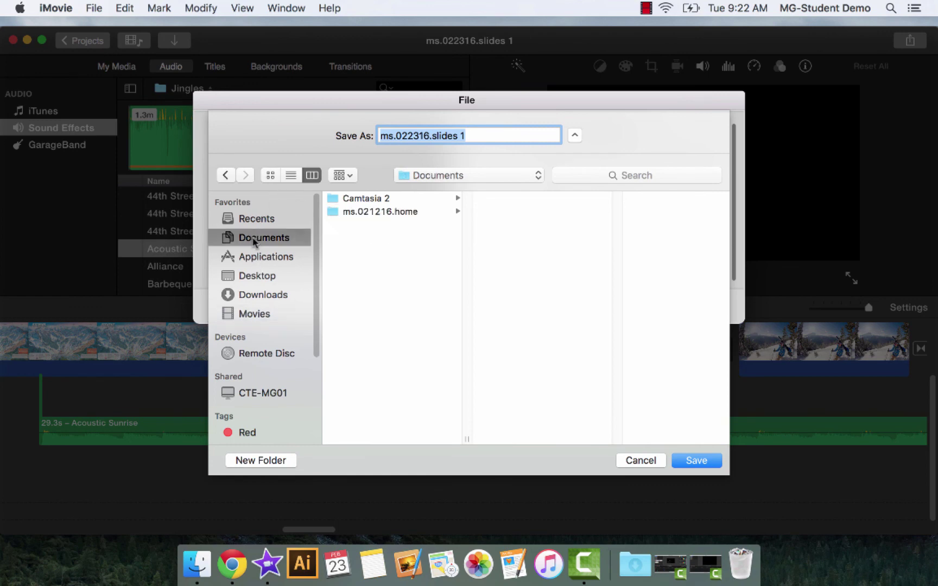
pyautogui.click(372, 213)
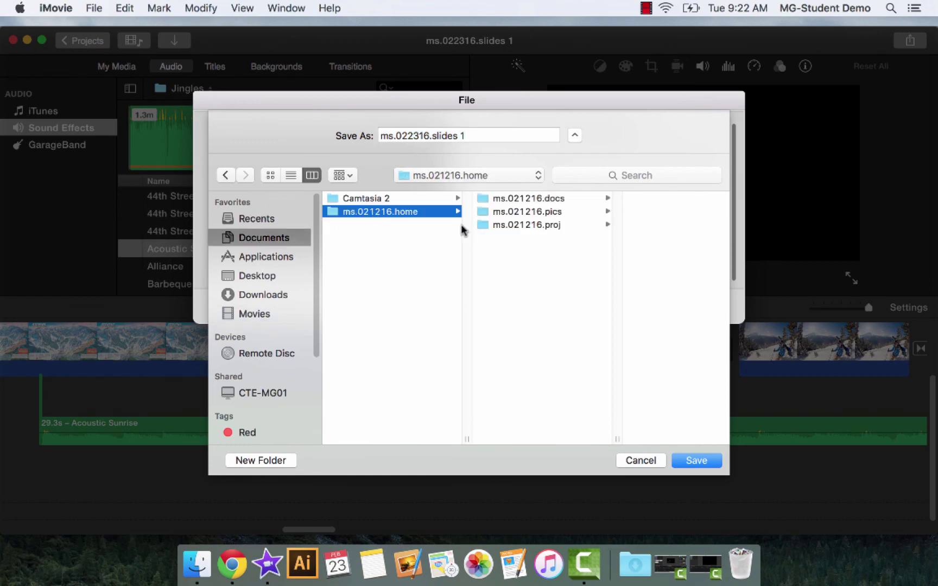
pyautogui.click(519, 227)
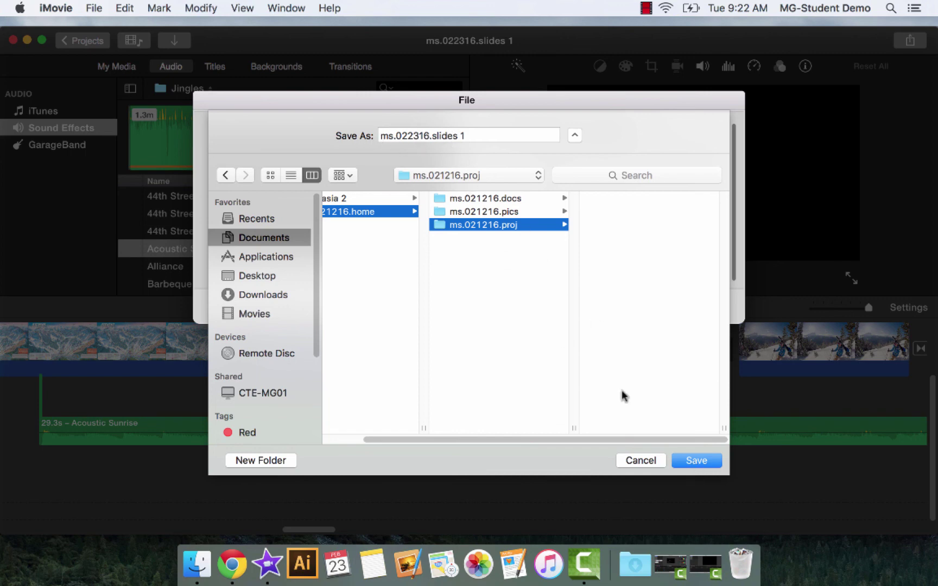
pyautogui.click(695, 462)
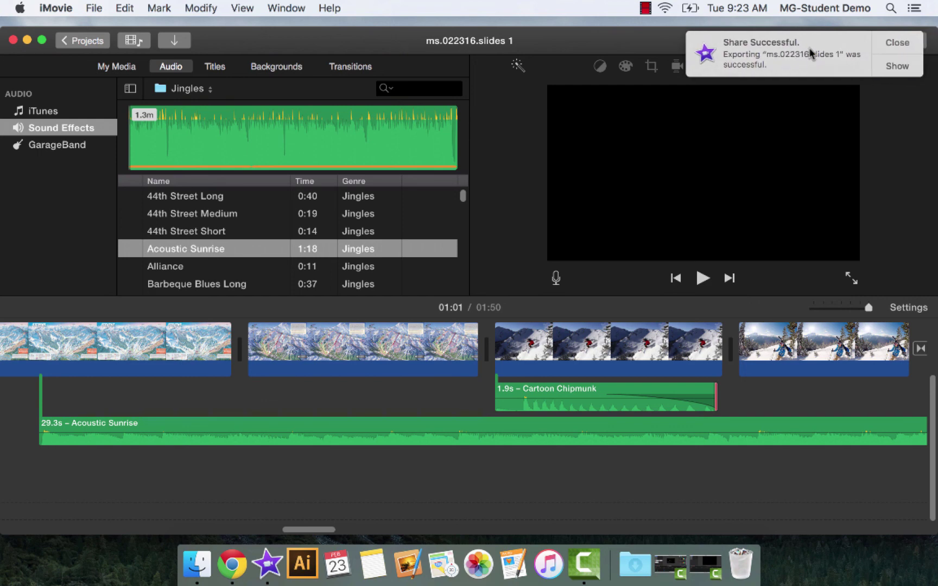
pyautogui.click(902, 44)
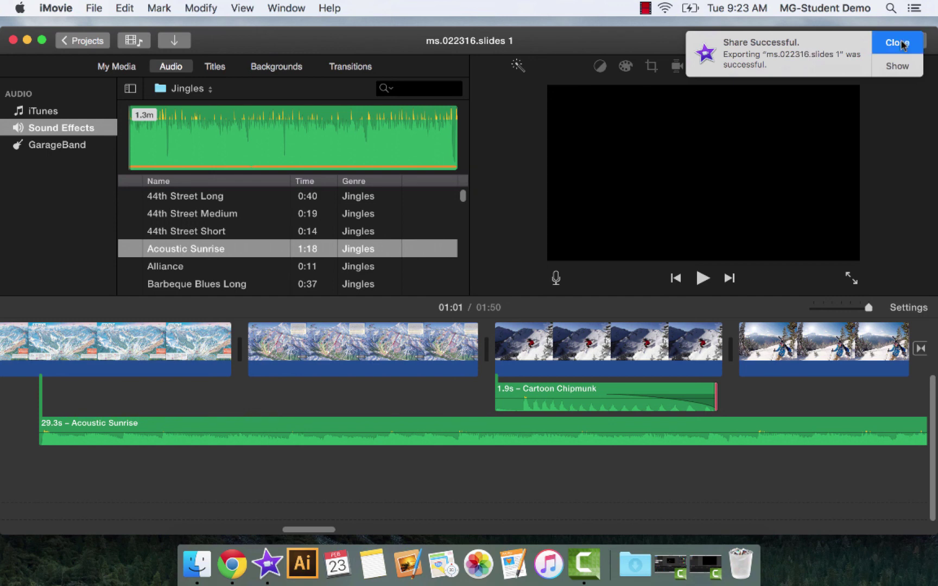